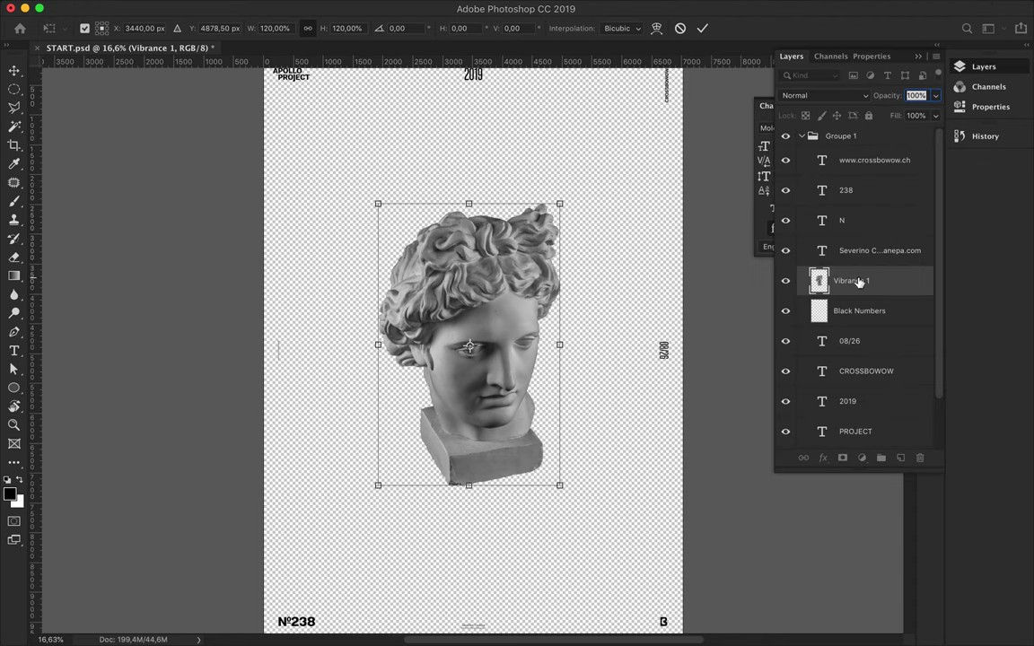
Move Vibrance down and add a Levels adjustment (32 / 1.22 / 232) to brighten the statue
{"action": "left_click_drag", "start_coordinate": [859, 281], "coordinate": [843, 418]}
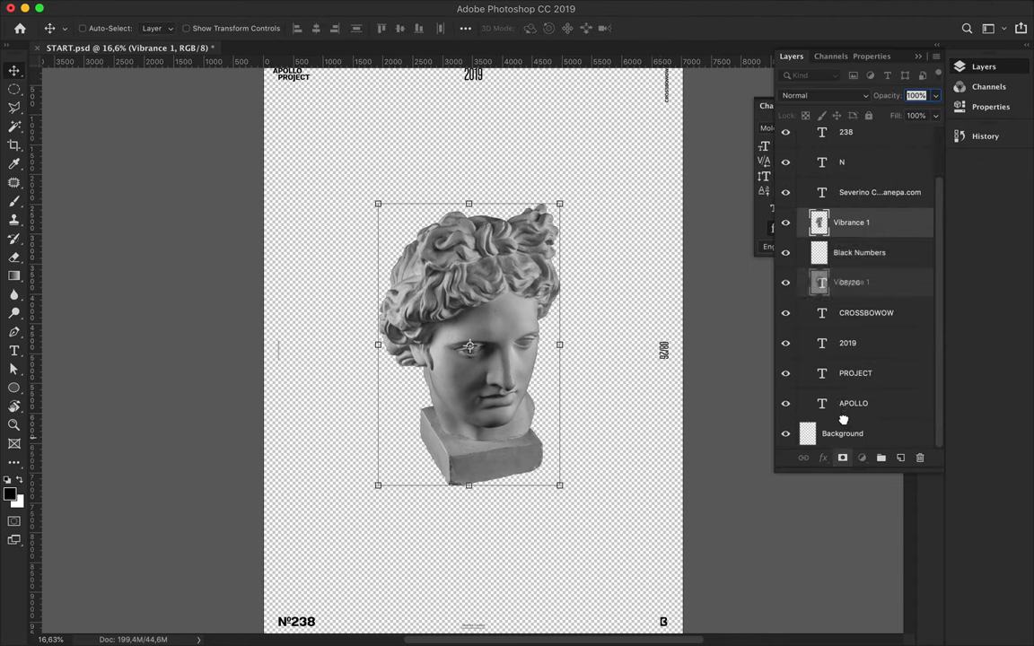
{"action": "left_click", "coordinate": [861, 458]}
{"action": "left_click", "coordinate": [878, 530]}
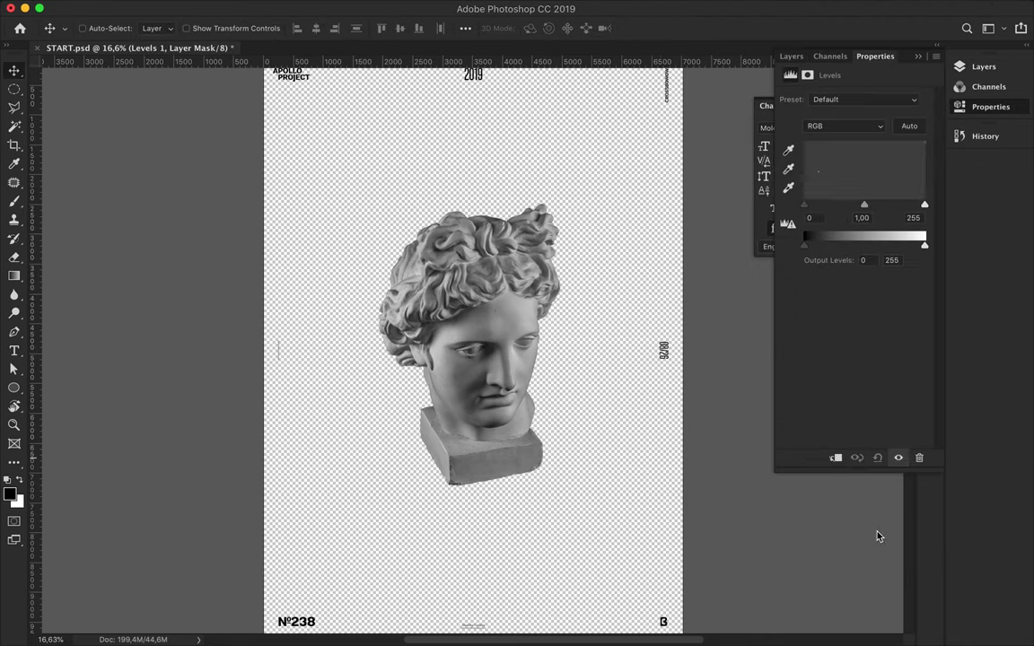
{"action": "mouse_move", "coordinate": [805, 206]}
{"action": "left_mouse_down"}
{"action": "mouse_move", "coordinate": [832, 212]}
{"action": "mouse_move", "coordinate": [818, 206]}
{"action": "left_mouse_up"}
{"action": "left_click_drag", "start_coordinate": [924, 206], "coordinate": [859, 205]}
Group all the text layers and name the group Layout
{"action": "left_click", "coordinate": [791, 55]}
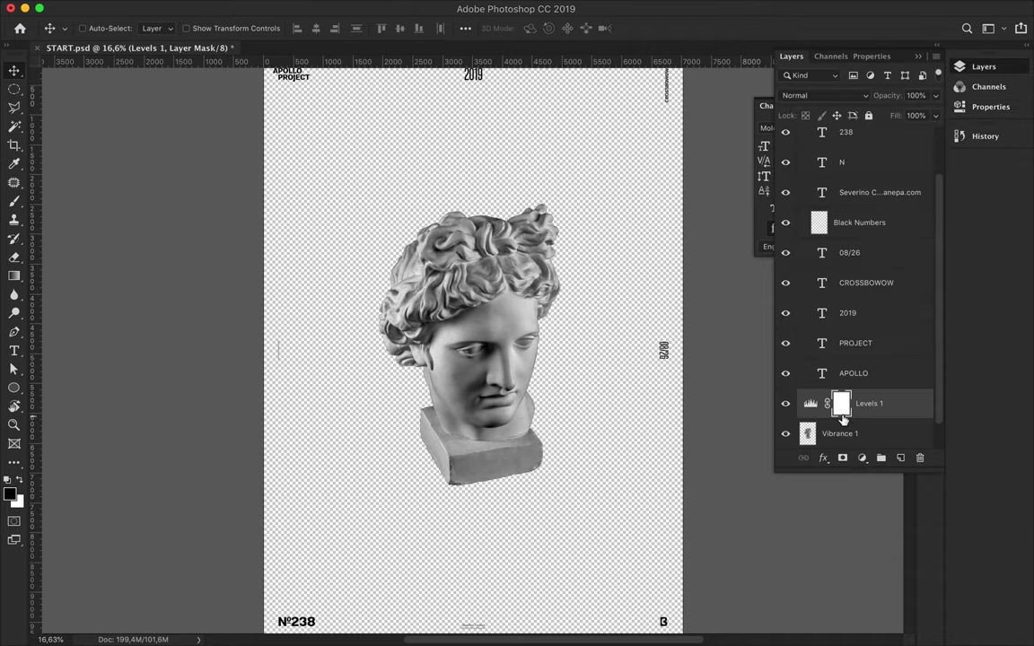
{"action": "key", "text": "super+g"}
{"action": "double_click", "coordinate": [833, 136]}
{"action": "type", "text": "Layout"}
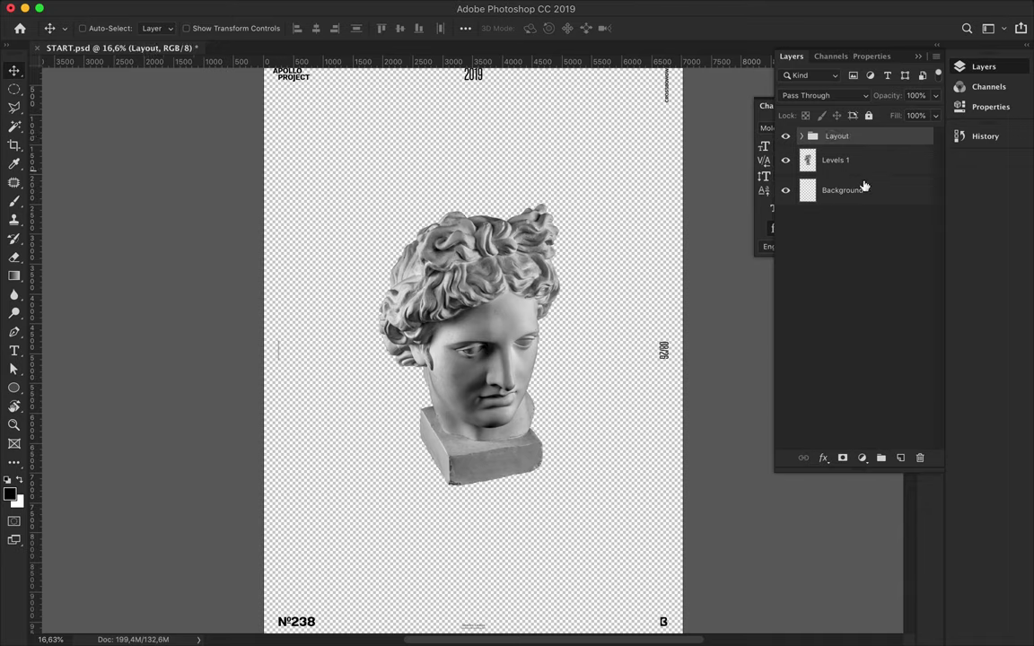
Select the Background layer, fit the poster in view, and set up the ellipse shape fill
{"action": "left_click", "coordinate": [863, 187]}
{"action": "key", "text": "super+0"}
{"action": "key", "text": "u"}
{"action": "left_click", "coordinate": [157, 28]}
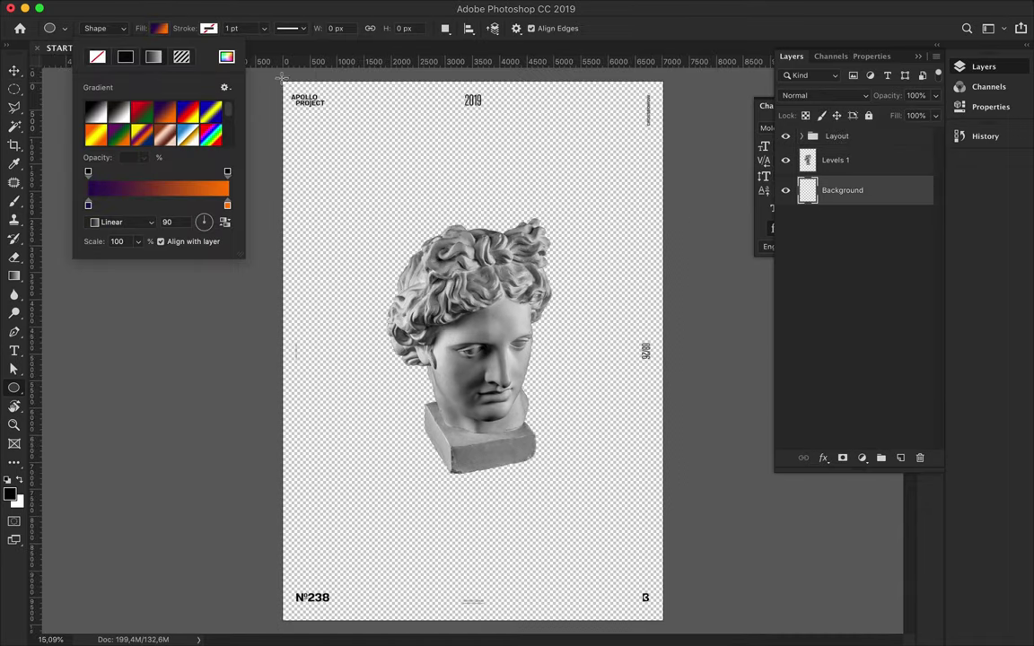
Replace a trial ellipse with a rectangle covering the whole page
{"action": "left_click_drag", "start_coordinate": [278, 79], "coordinate": [494, 311]}
{"action": "key", "text": "super+z"}
{"action": "right_click", "coordinate": [14, 387]}
{"action": "left_click", "coordinate": [92, 383]}
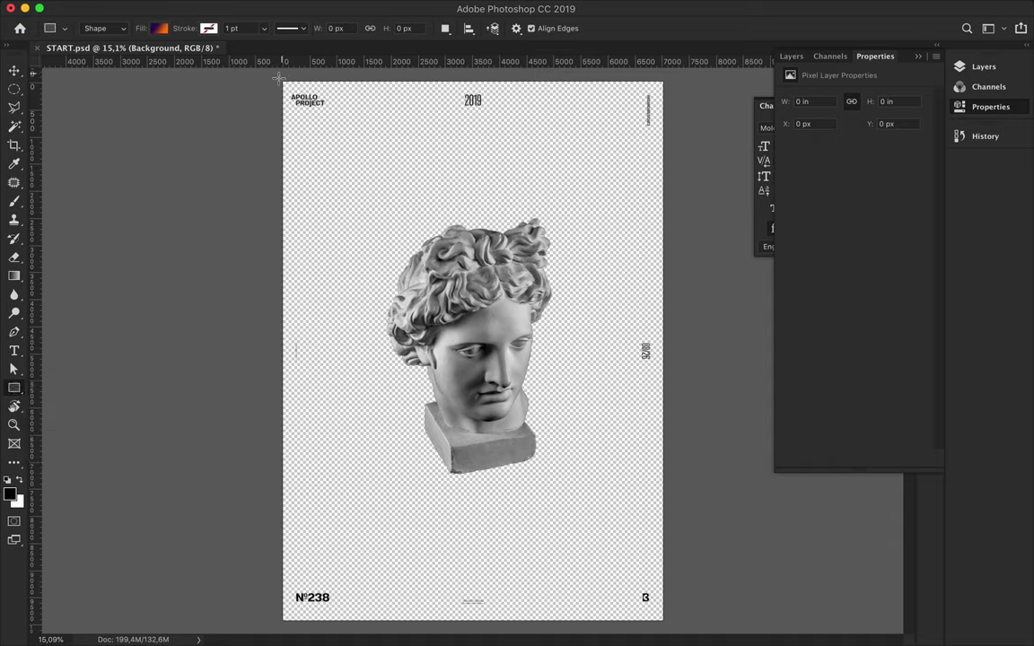
{"action": "left_click_drag", "start_coordinate": [278, 77], "coordinate": [668, 628]}
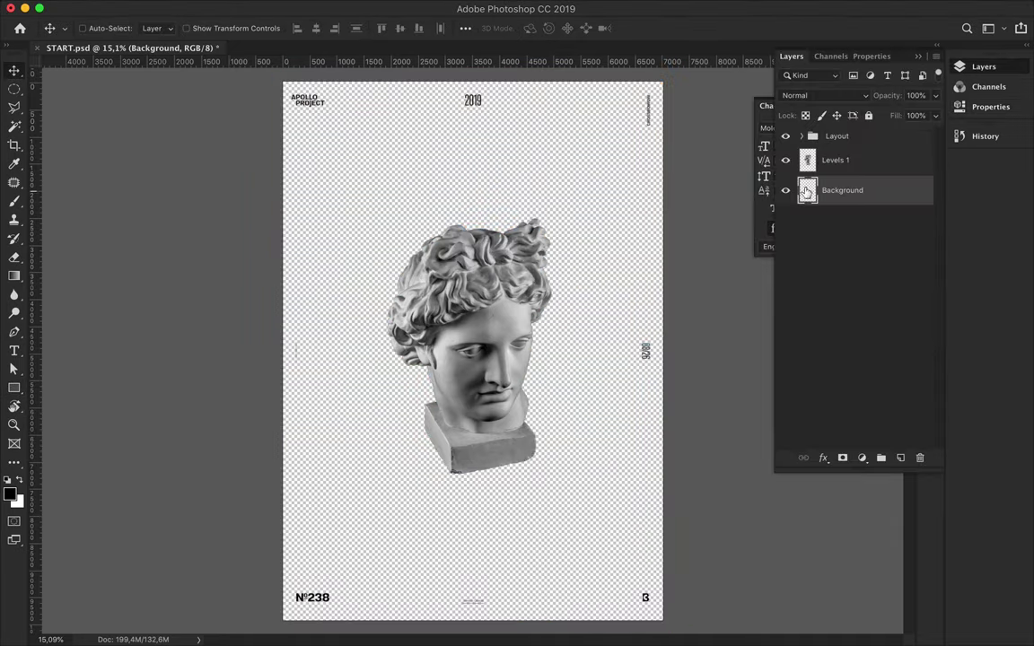
Fill the background with a vertical orange-to-purple gradient from page top to bottom
{"action": "key", "text": "Return"}
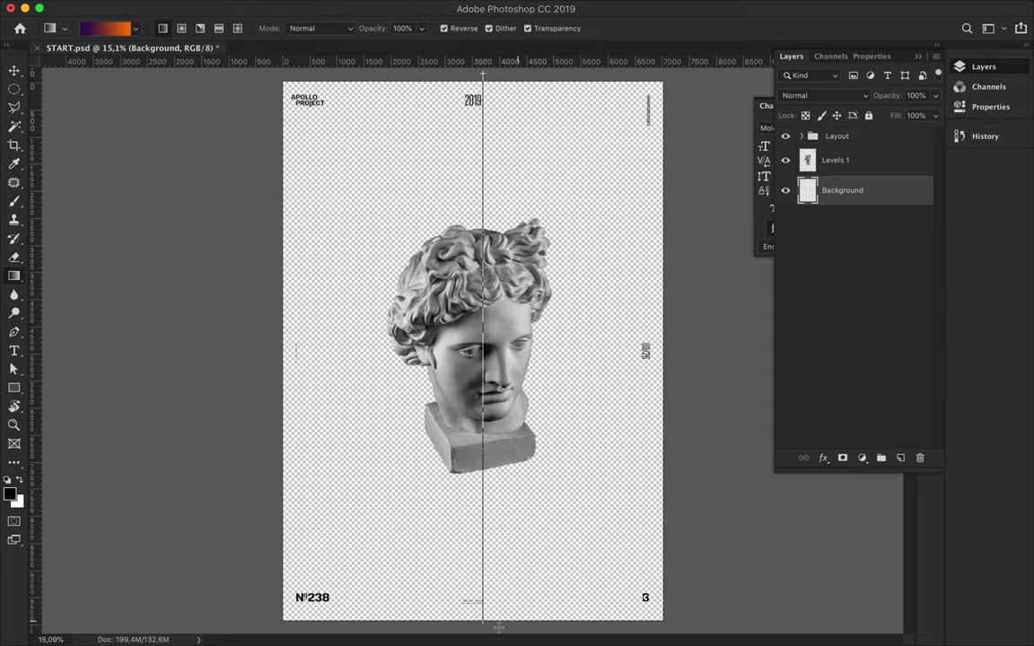
{"action": "left_click_drag", "start_coordinate": [482, 625], "coordinate": [483, 626]}
{"action": "scroll", "coordinate": [542, 357], "scroll_direction": "down", "scroll_amount": 3}
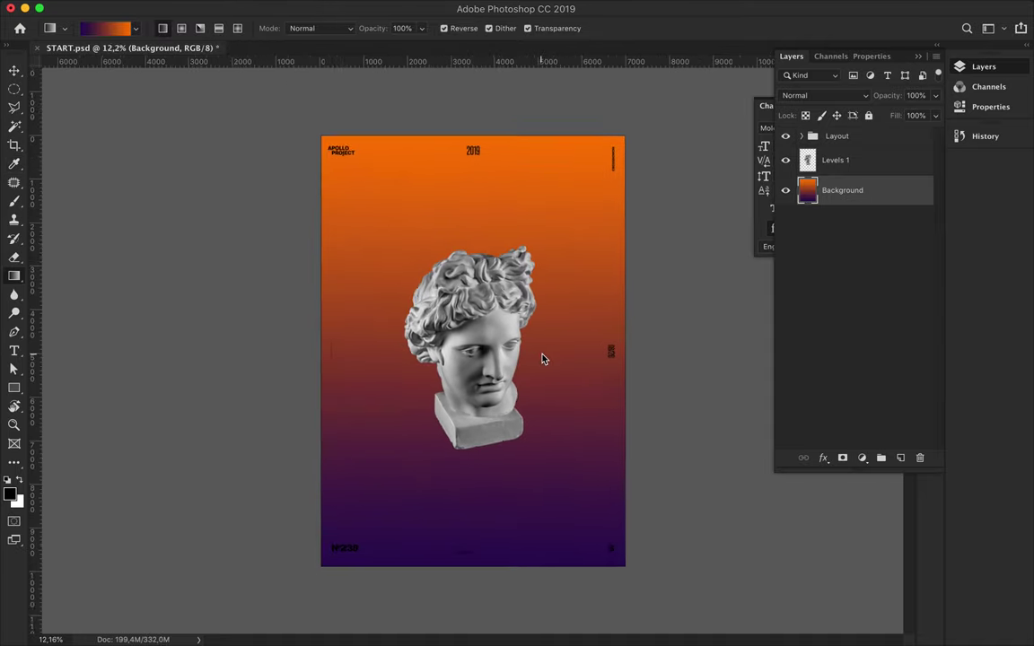
{"action": "scroll", "coordinate": [542, 357], "scroll_direction": "down", "scroll_amount": 2}
{"action": "left_click_drag", "start_coordinate": [458, 119], "coordinate": [466, 444]}
{"action": "left_click_drag", "start_coordinate": [460, 542], "coordinate": [460, 544]}
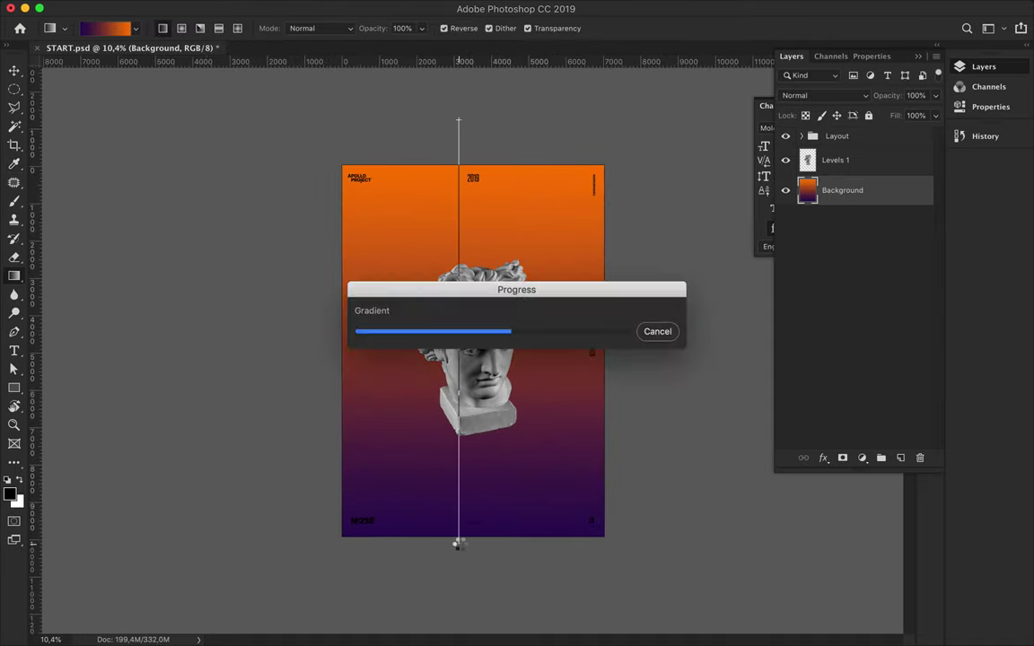
{"action": "left_click_drag", "start_coordinate": [461, 563], "coordinate": [462, 563]}
{"action": "scroll", "coordinate": [458, 91], "scroll_direction": "down", "scroll_amount": 2}
{"action": "left_click_drag", "start_coordinate": [454, 503], "coordinate": [454, 503]}
{"action": "key", "text": "v"}
{"action": "scroll", "coordinate": [503, 259], "scroll_direction": "up", "scroll_amount": 3}
{"action": "left_click", "coordinate": [512, 273]}
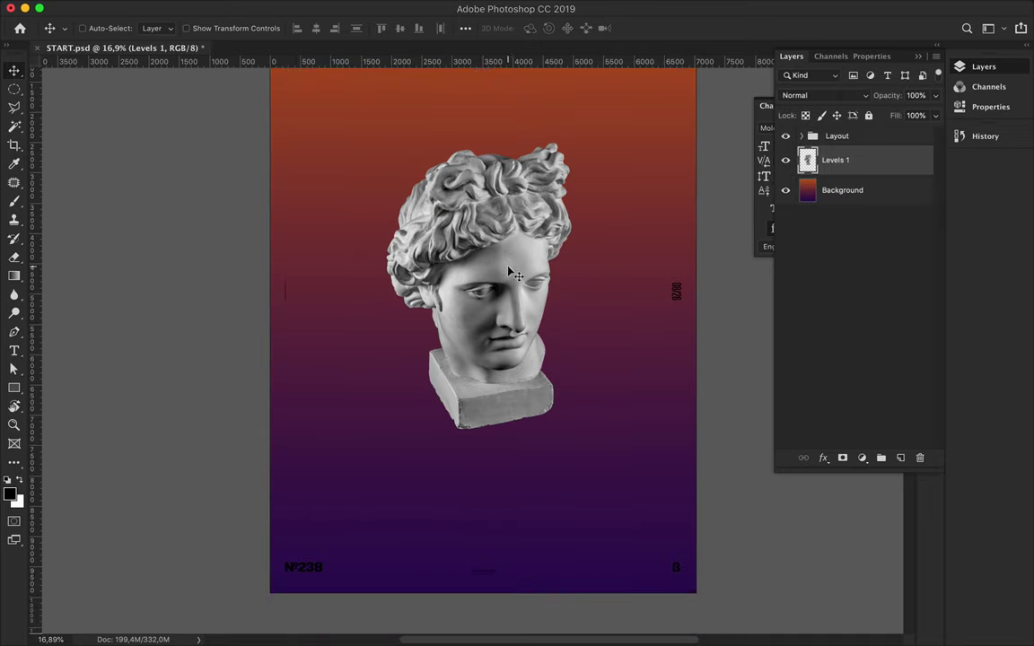
Clip a copy of the gradient to the statue and set it to Overlay blending
{"action": "left_click_drag", "start_coordinate": [509, 272], "coordinate": [494, 237]}
{"action": "left_click_drag", "start_coordinate": [844, 222], "coordinate": [842, 159]}
{"action": "left_click", "coordinate": [835, 182]}
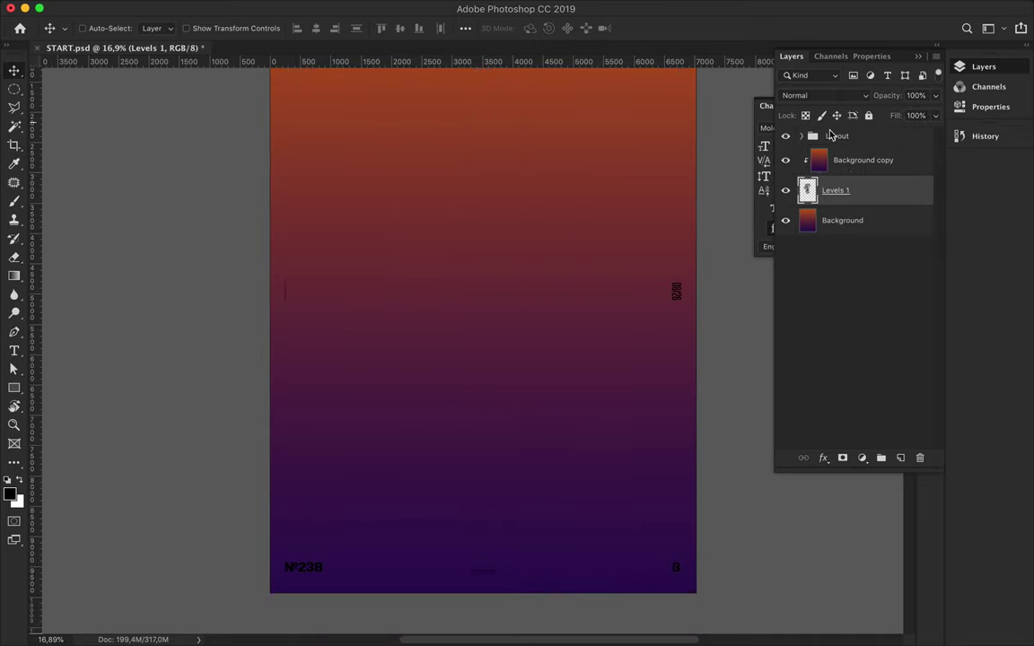
{"action": "left_click", "coordinate": [848, 160]}
{"action": "left_click", "coordinate": [820, 95]}
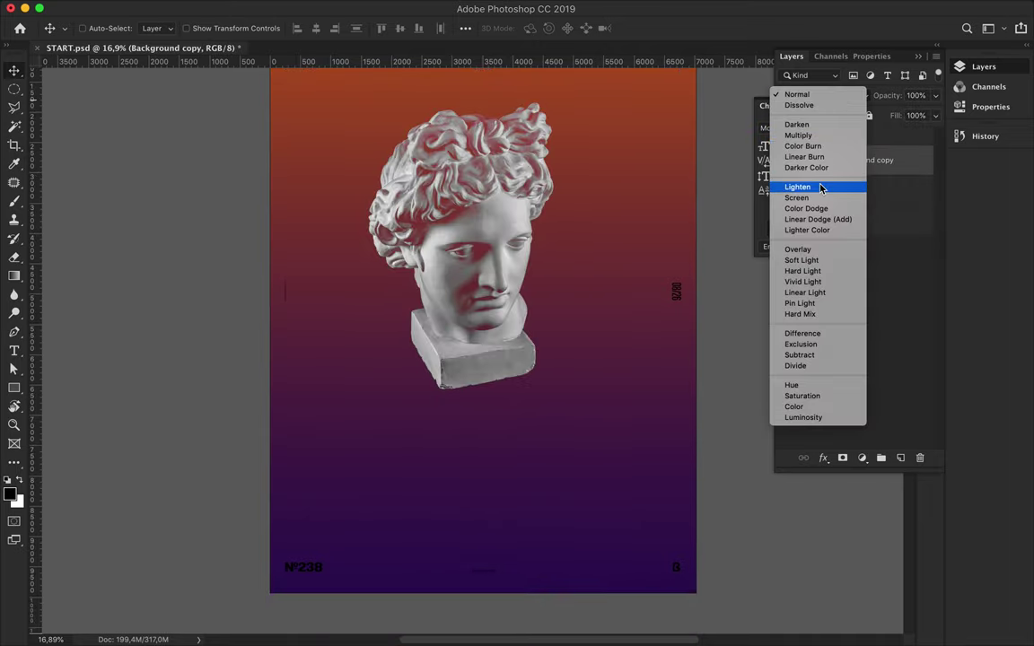
{"action": "left_click", "coordinate": [808, 249]}
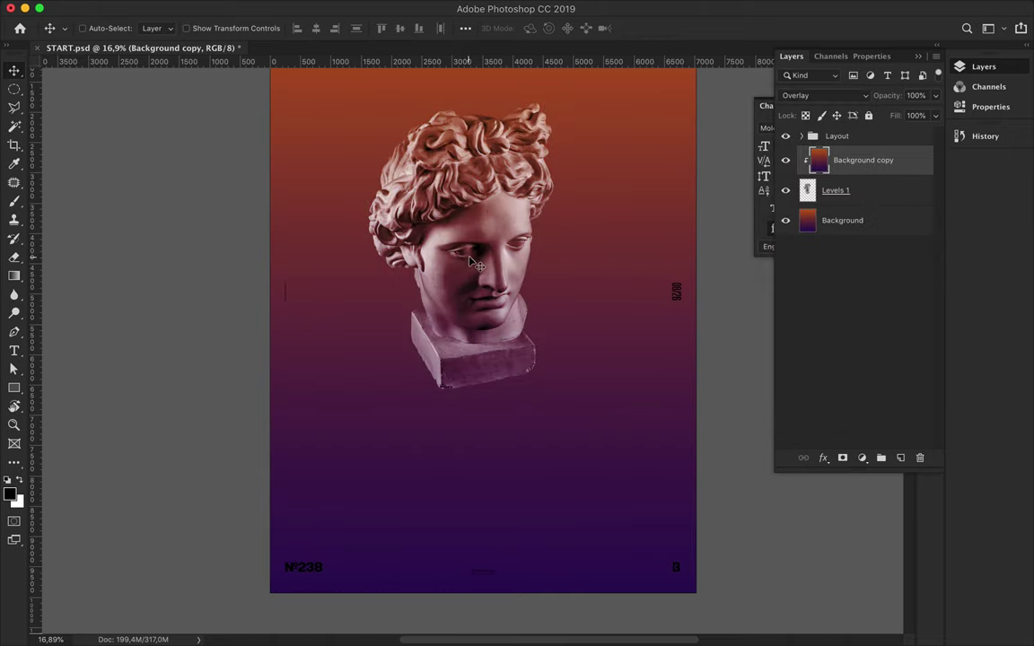
Move the statue down and to the right and check the alignment options
{"action": "left_click", "coordinate": [834, 189]}
{"action": "left_click_drag", "start_coordinate": [427, 184], "coordinate": [439, 211]}
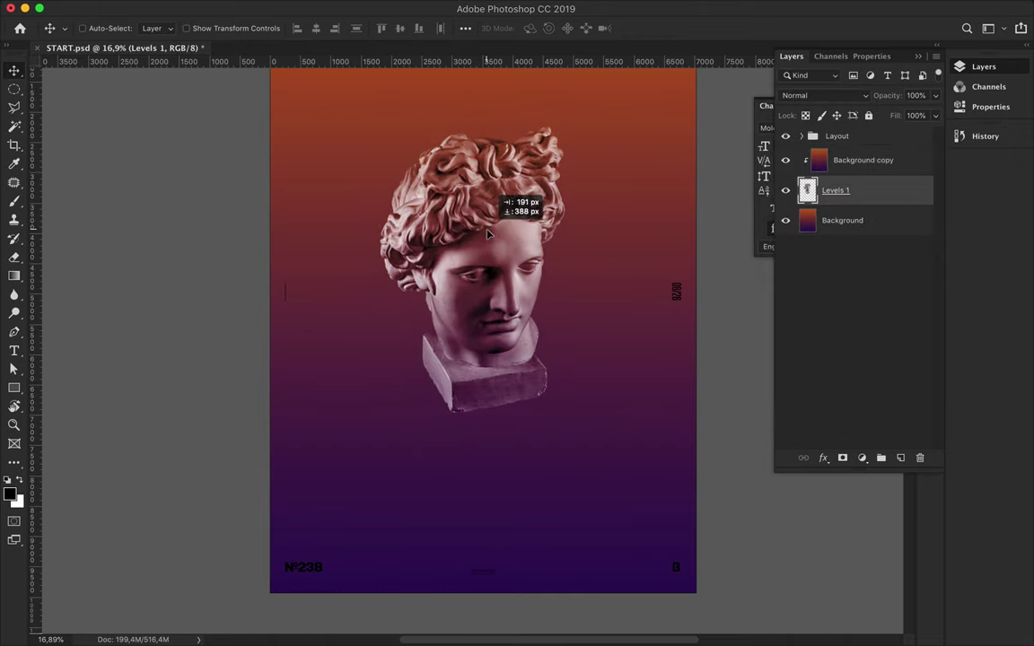
{"action": "left_click", "coordinate": [464, 28]}
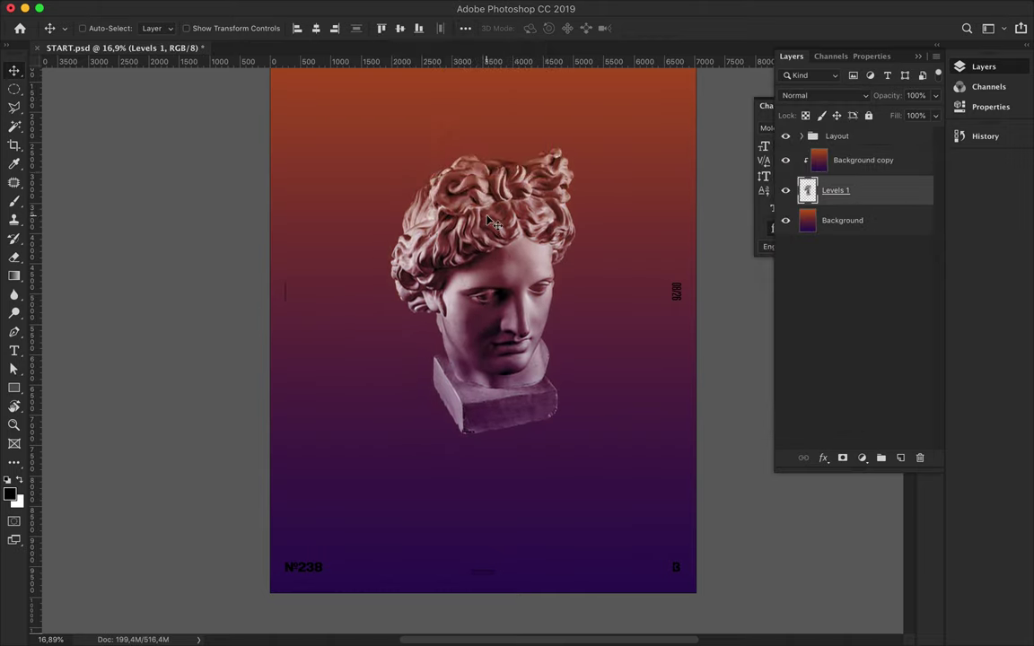
{"action": "scroll", "coordinate": [487, 220], "scroll_direction": "up", "scroll_amount": 2}
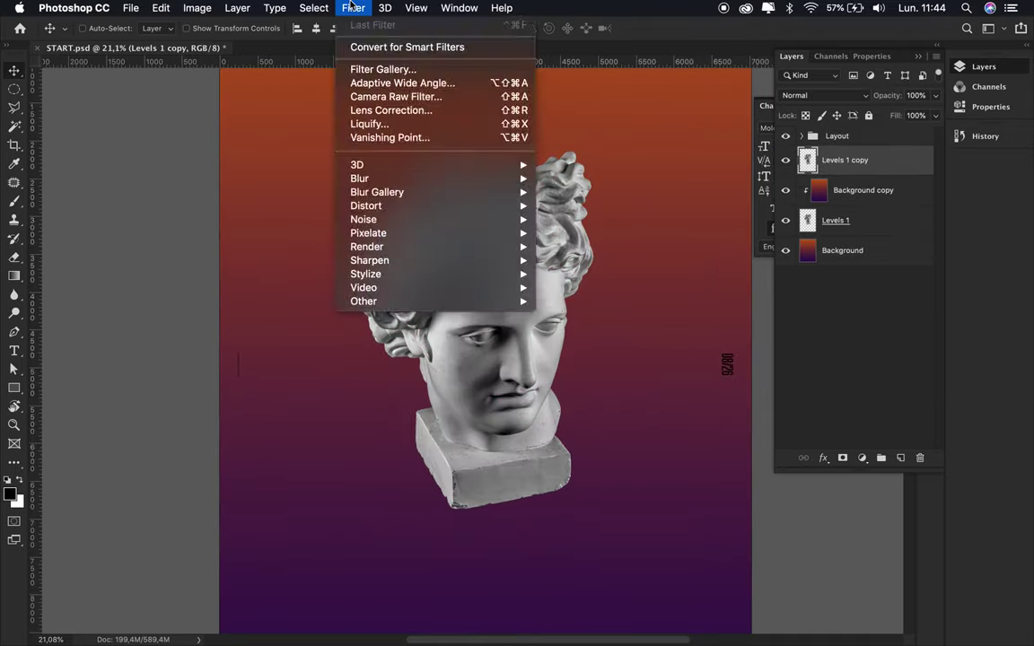
Duplicate the statue with its gradient overlay and place the copy up and to the left
{"action": "left_click", "coordinate": [865, 191], "text": "shift"}
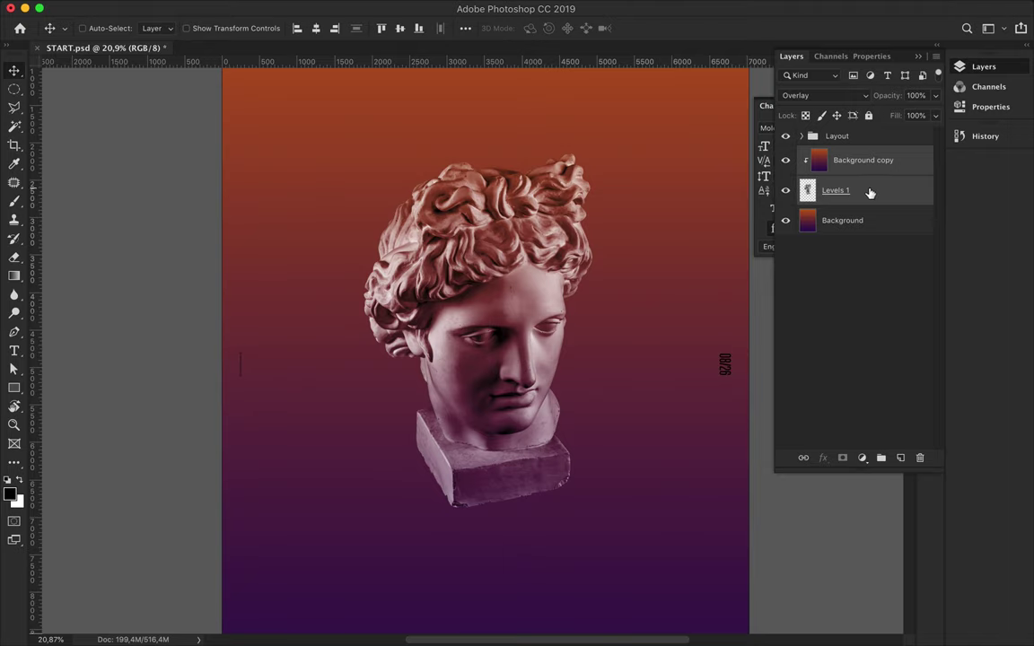
{"action": "key", "text": "ctrl+j"}
{"action": "mouse_move", "coordinate": [475, 296]}
{"action": "left_mouse_down"}
{"action": "mouse_move", "coordinate": [431, 242]}
{"action": "mouse_move", "coordinate": [368, 269]}
{"action": "left_mouse_up"}
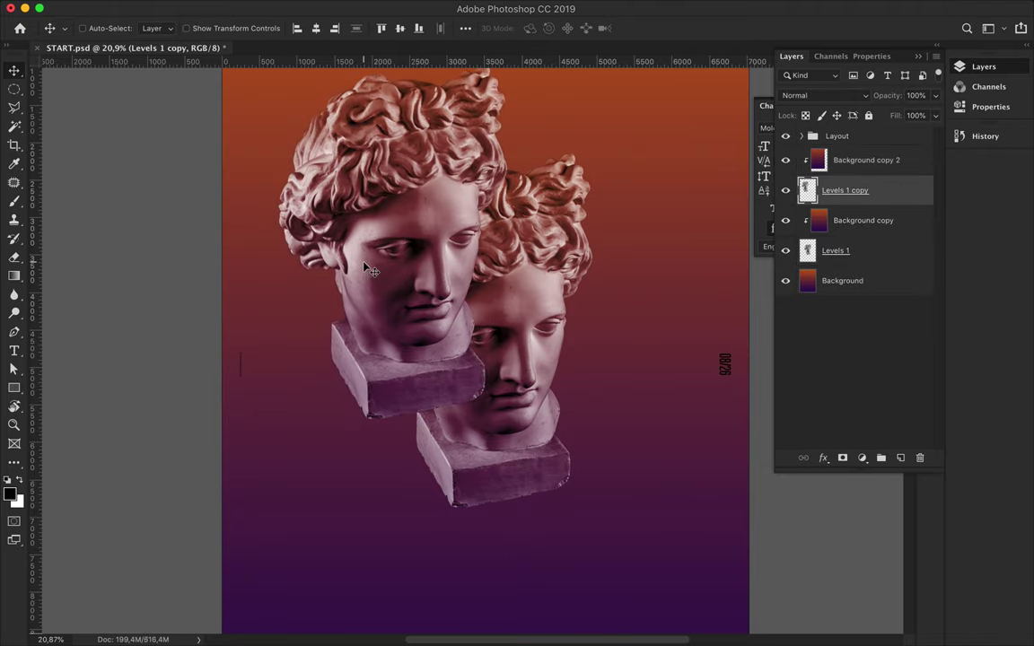
{"action": "key", "text": "p"}
{"action": "left_click", "coordinate": [98, 28]}
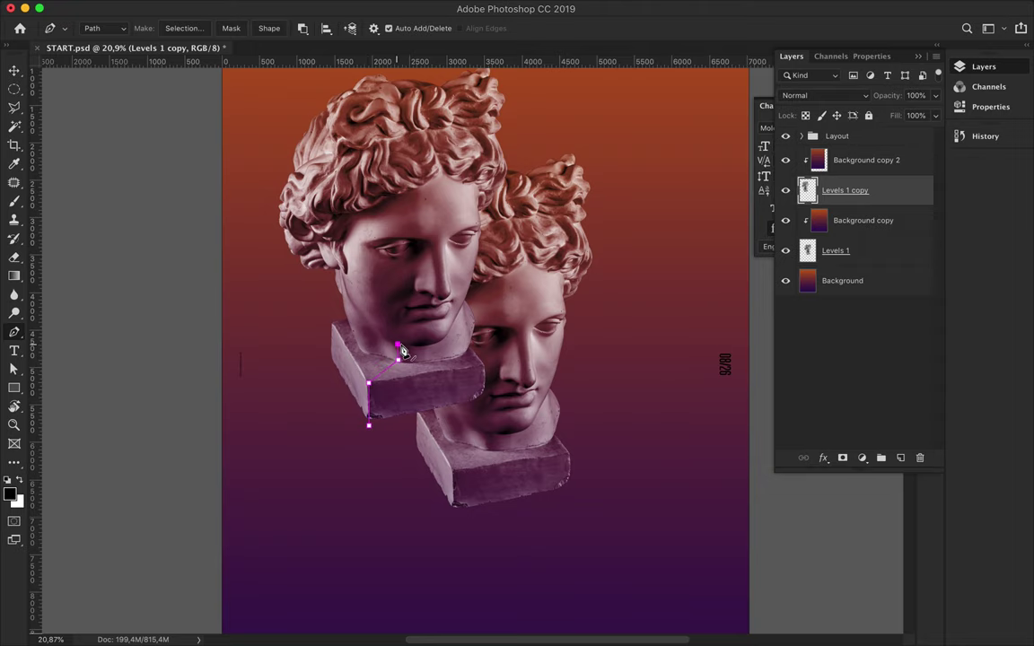
Refine the path down the centre of the face, lowering the anchor near the lips
{"action": "scroll", "coordinate": [429, 312], "scroll_direction": "up", "scroll_amount": 3}
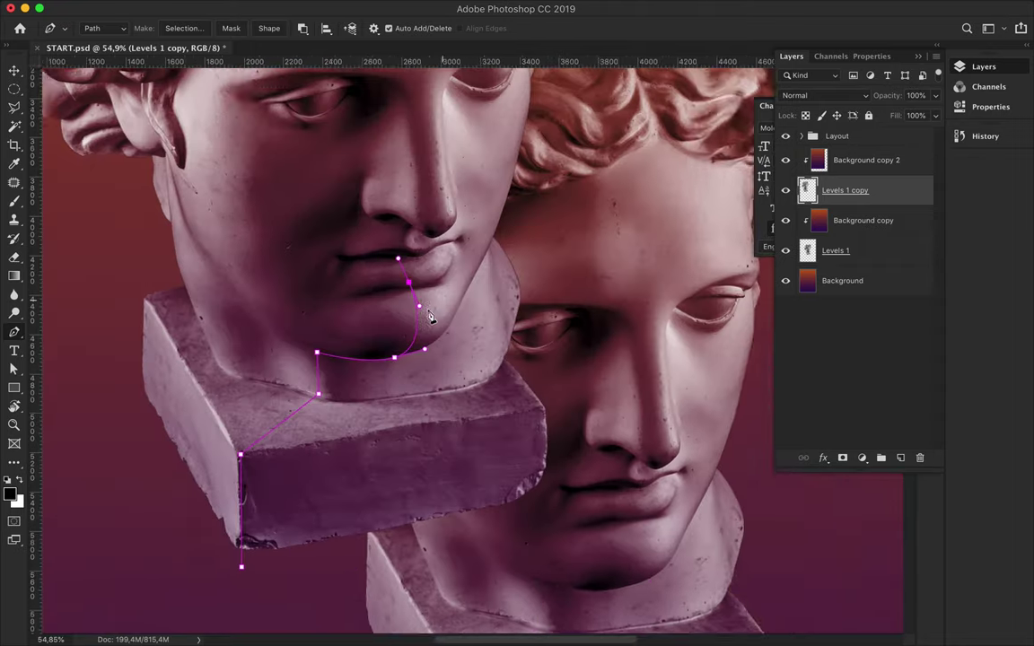
{"action": "scroll", "coordinate": [429, 312], "scroll_direction": "up", "scroll_amount": 3}
{"action": "key", "text": "a"}
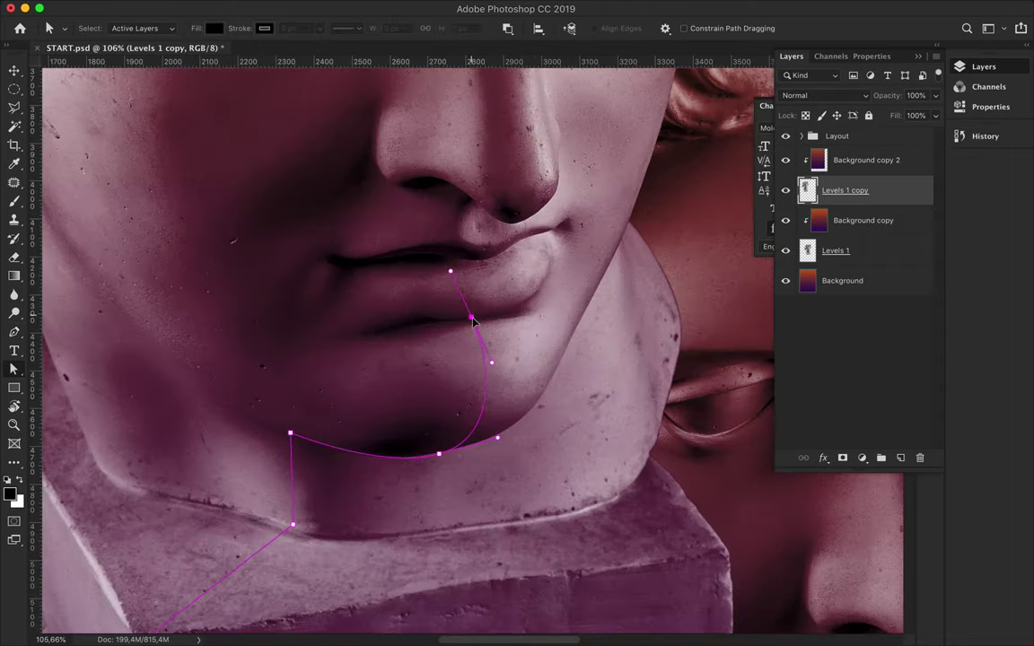
{"action": "left_click_drag", "start_coordinate": [471, 321], "coordinate": [472, 325]}
{"action": "key", "text": "p"}
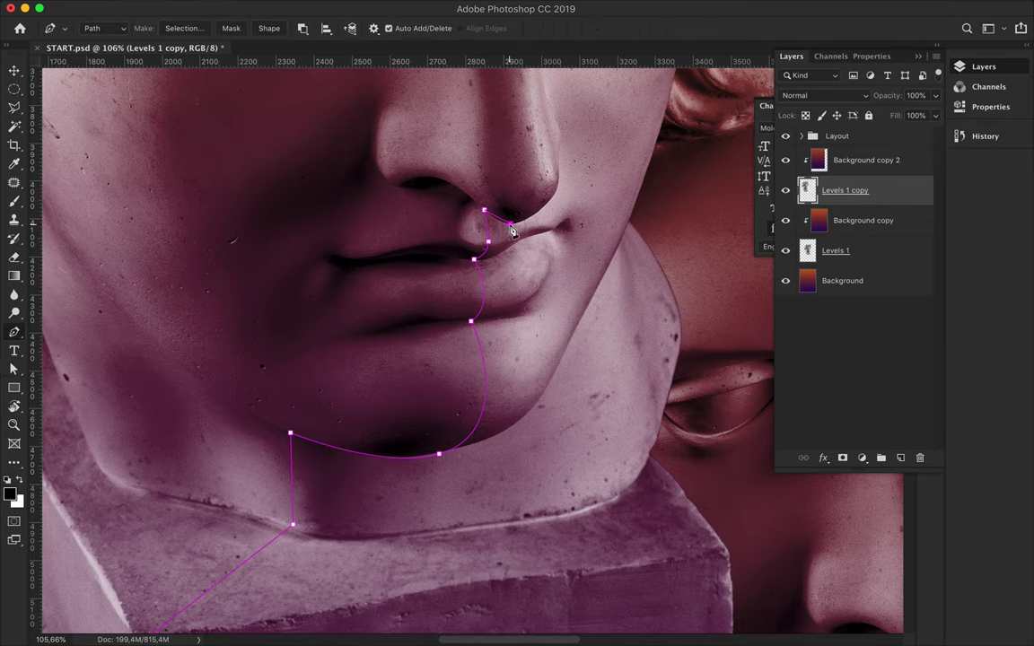
{"action": "scroll", "coordinate": [517, 127], "scroll_direction": "up", "scroll_amount": 3}
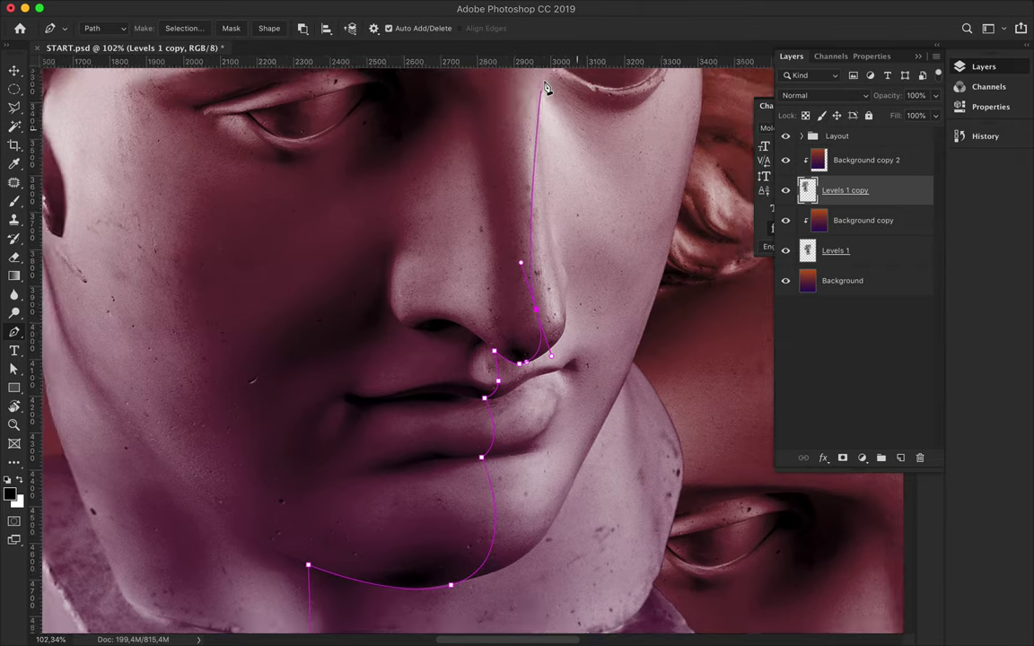
{"action": "scroll", "coordinate": [503, 143], "scroll_direction": "down", "scroll_amount": 2}
{"action": "scroll", "coordinate": [467, 224], "scroll_direction": "up", "scroll_amount": 3}
{"action": "scroll", "coordinate": [489, 180], "scroll_direction": "up", "scroll_amount": 3}
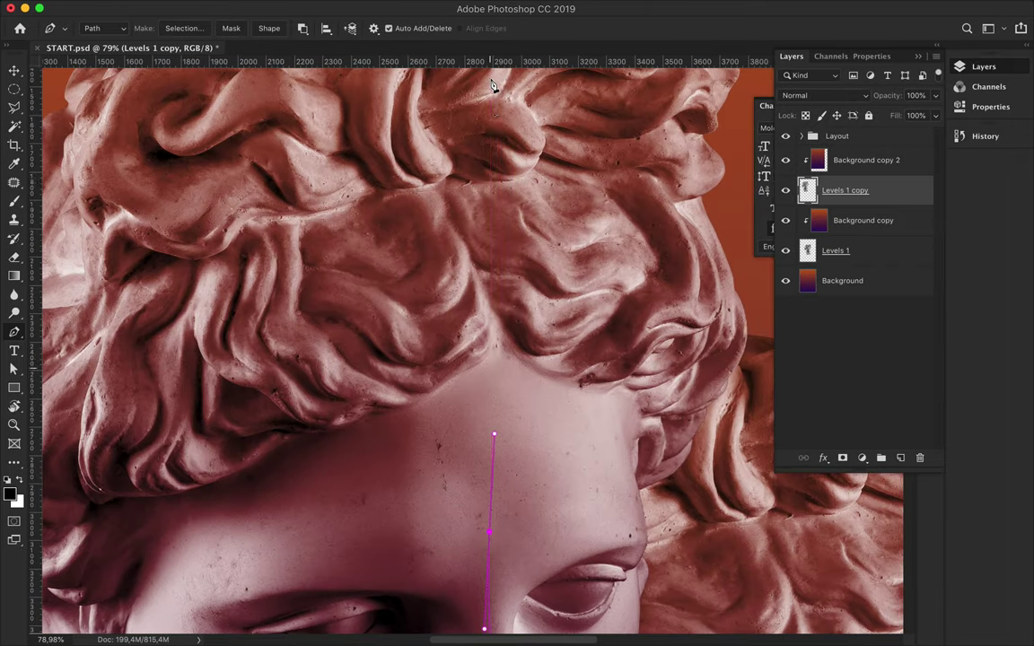
{"action": "scroll", "coordinate": [490, 290], "scroll_direction": "up", "scroll_amount": 3}
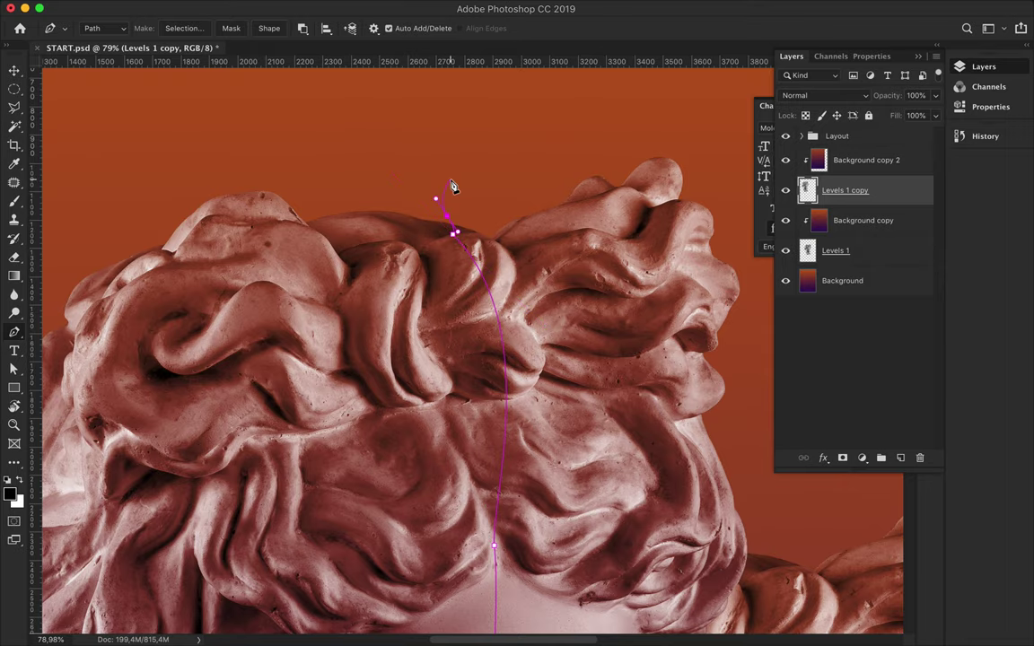
{"action": "key", "text": "super+0"}
Turn the path into a selection, cut the half onto its own layer, and move it to the top
{"action": "left_click", "coordinate": [184, 28]}
{"action": "key", "text": "Return"}
{"action": "key", "text": "Delete"}
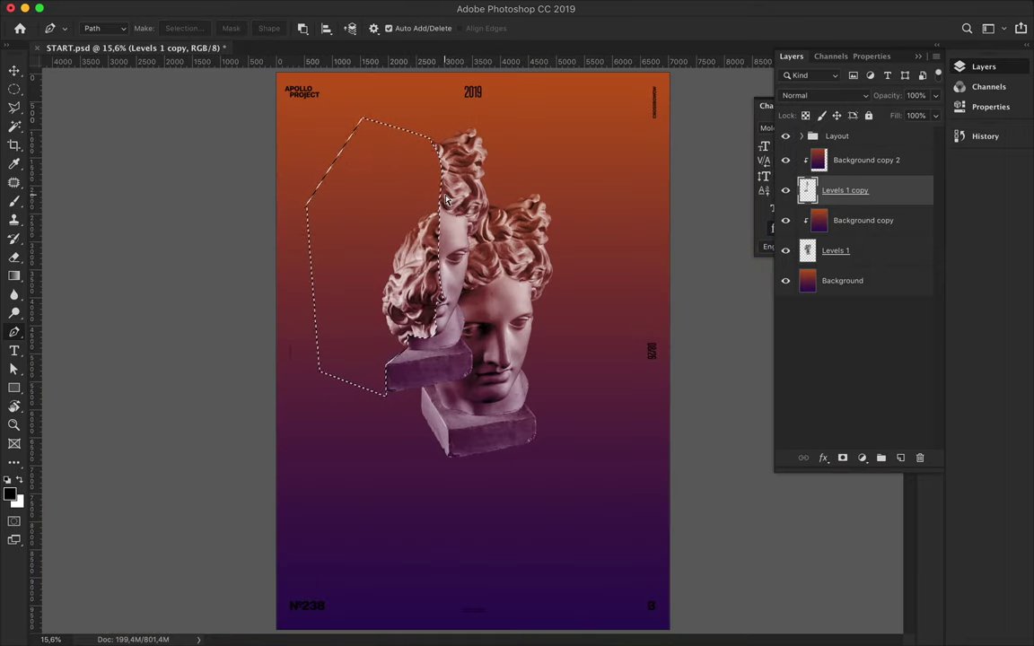
{"action": "key", "text": "ctrl+j"}
{"action": "key", "text": "v"}
{"action": "mouse_move", "coordinate": [845, 190]}
{"action": "left_mouse_down"}
{"action": "mouse_move", "coordinate": [831, 157]}
{"action": "mouse_move", "coordinate": [848, 218]}
{"action": "mouse_move", "coordinate": [839, 154]}
{"action": "left_mouse_up"}
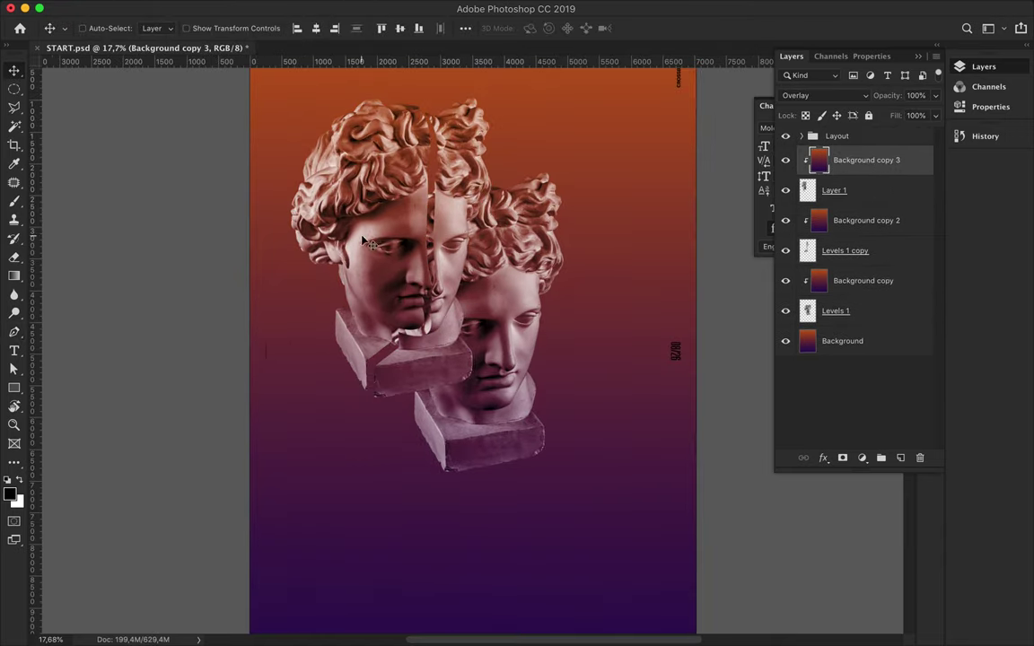
Move the cut half onto the other head and scale it to about 110.69%
{"action": "left_click", "coordinate": [835, 190], "text": "shift"}
{"action": "left_click_drag", "start_coordinate": [386, 216], "coordinate": [435, 287]}
{"action": "key", "text": "ctrl+t"}
{"action": "left_click_drag", "start_coordinate": [344, 185], "coordinate": [333, 157]}
{"action": "mouse_move", "coordinate": [429, 348]}
{"action": "left_mouse_down"}
{"action": "mouse_move", "coordinate": [443, 362]}
{"action": "mouse_move", "coordinate": [453, 334]}
{"action": "left_mouse_up"}
{"action": "key", "text": "Return"}
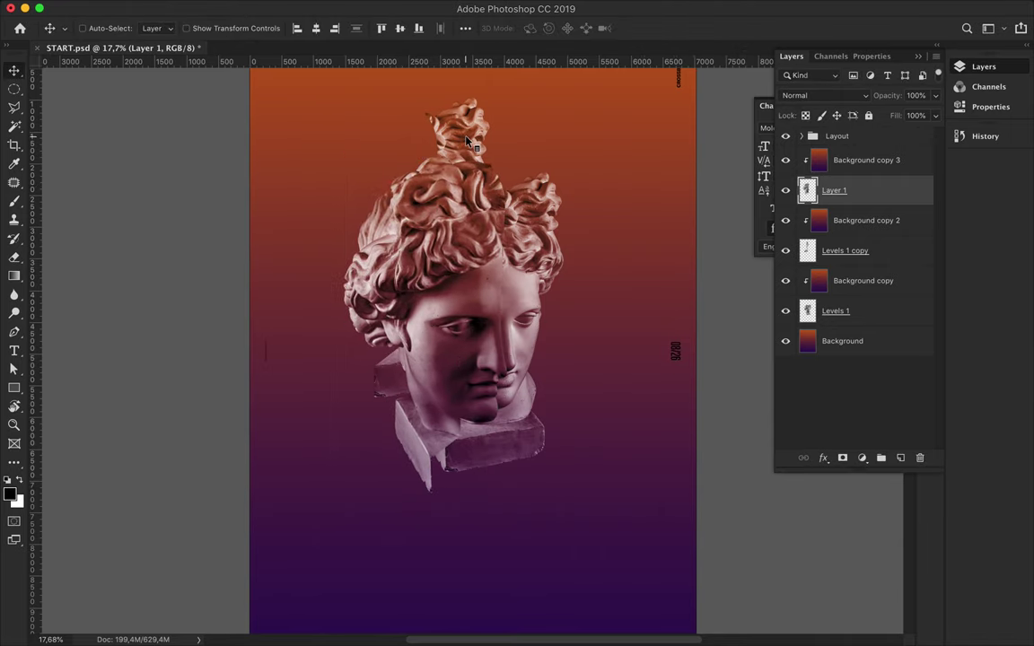
Shift the Background copy 2 head to the right and load the front head's outline
{"action": "left_click", "coordinate": [861, 220]}
{"action": "mouse_move", "coordinate": [520, 261]}
{"action": "left_mouse_down"}
{"action": "mouse_move", "coordinate": [581, 231]}
{"action": "mouse_move", "coordinate": [532, 333]}
{"action": "mouse_move", "coordinate": [555, 325]}
{"action": "left_mouse_up"}
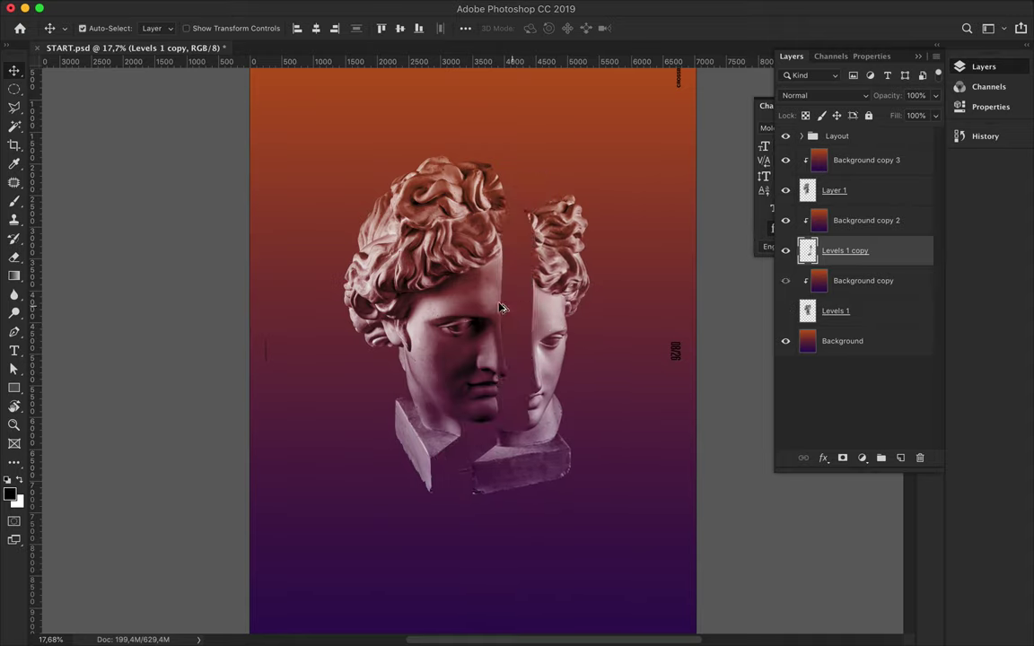
{"action": "left_click", "coordinate": [835, 191]}
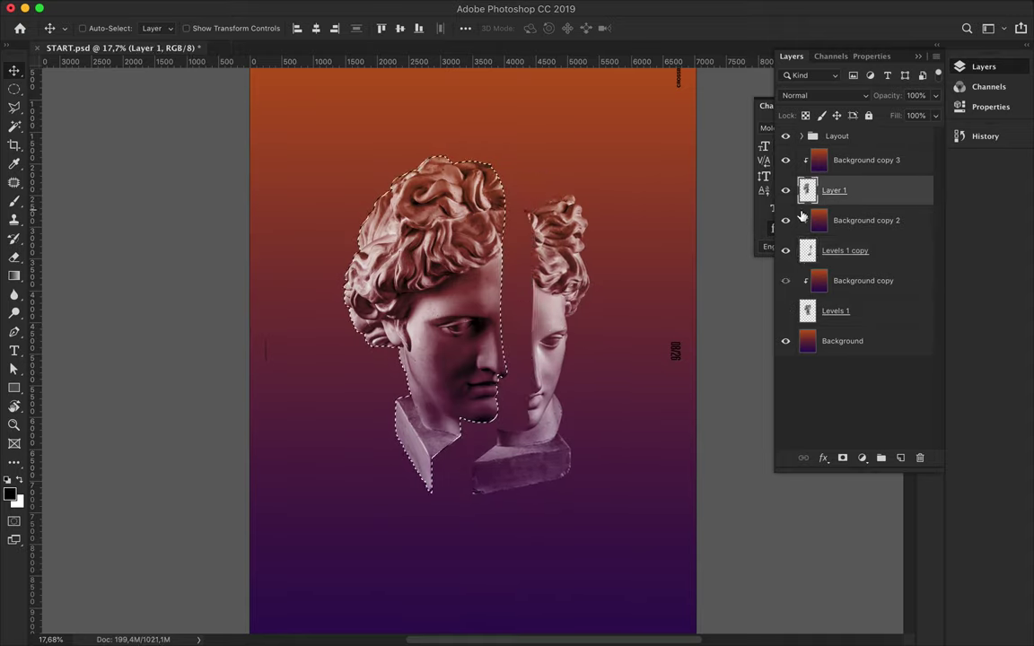
Paint sampled dark purple inside the head outline on a new top layer
{"action": "key", "text": "ctrl+j"}
{"action": "mouse_move", "coordinate": [845, 191]}
{"action": "left_mouse_down"}
{"action": "mouse_move", "coordinate": [848, 146]}
{"action": "mouse_move", "coordinate": [848, 157]}
{"action": "left_mouse_up"}
{"action": "key", "text": "b"}
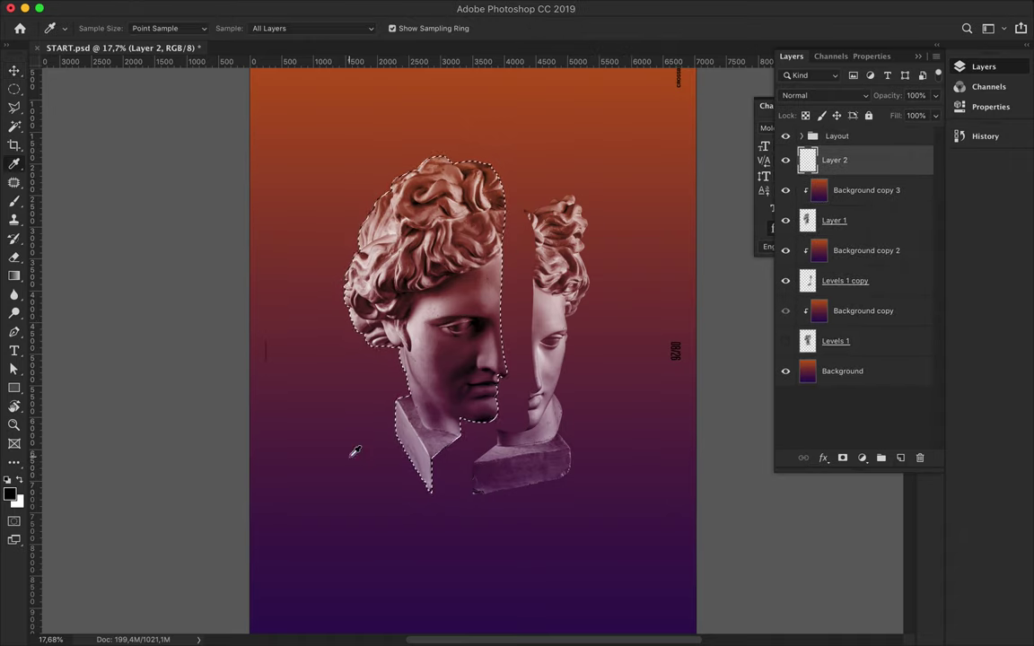
{"action": "left_click", "coordinate": [351, 450], "text": "alt"}
{"action": "mouse_move", "coordinate": [489, 228]}
{"action": "left_mouse_down"}
{"action": "mouse_move", "coordinate": [351, 358]}
{"action": "mouse_move", "coordinate": [413, 449]}
{"action": "left_mouse_up"}
Place the purple shape below Levels 1 copy, shift it right, and scale it down slightly
{"action": "key", "text": "v"}
{"action": "left_click_drag", "start_coordinate": [834, 160], "coordinate": [850, 296]}
{"action": "key", "text": "ctrl+d"}
{"action": "left_click_drag", "start_coordinate": [419, 279], "coordinate": [518, 281]}
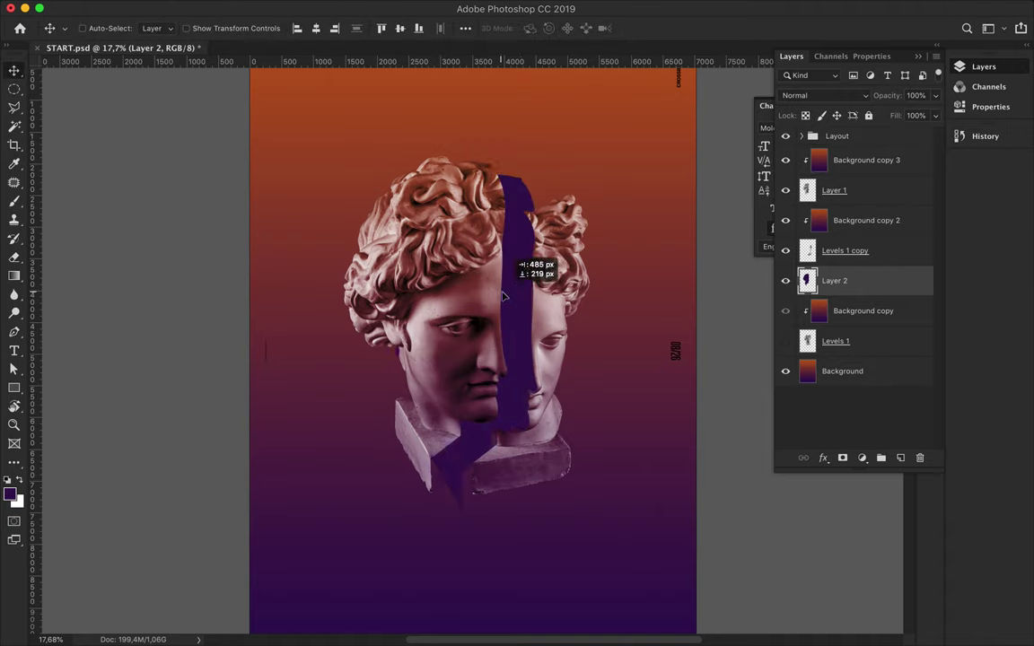
{"action": "key", "text": "ctrl+t"}
{"action": "mouse_move", "coordinate": [468, 326]}
{"action": "left_mouse_down"}
{"action": "mouse_move", "coordinate": [519, 216]}
{"action": "mouse_move", "coordinate": [470, 202]}
{"action": "left_mouse_up"}
{"action": "key", "text": "Return"}
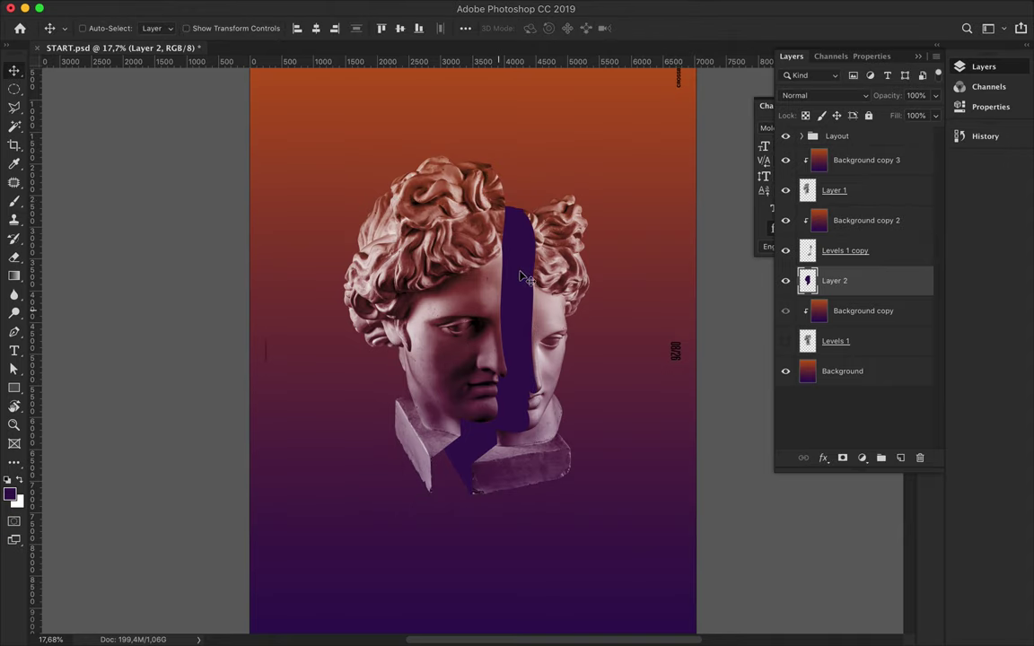
Fill the front head's outline with dark paint on a new shadow layer
{"action": "scroll", "coordinate": [525, 269], "scroll_direction": "up", "scroll_amount": 5}
{"action": "scroll", "coordinate": [417, 357], "scroll_direction": "down", "scroll_amount": 10}
{"action": "scroll", "coordinate": [417, 357], "scroll_direction": "down", "scroll_amount": 5}
{"action": "key", "text": "ctrl+0"}
{"action": "left_click", "coordinate": [507, 301], "text": "ctrl"}
{"action": "left_click", "coordinate": [806, 189], "text": "ctrl"}
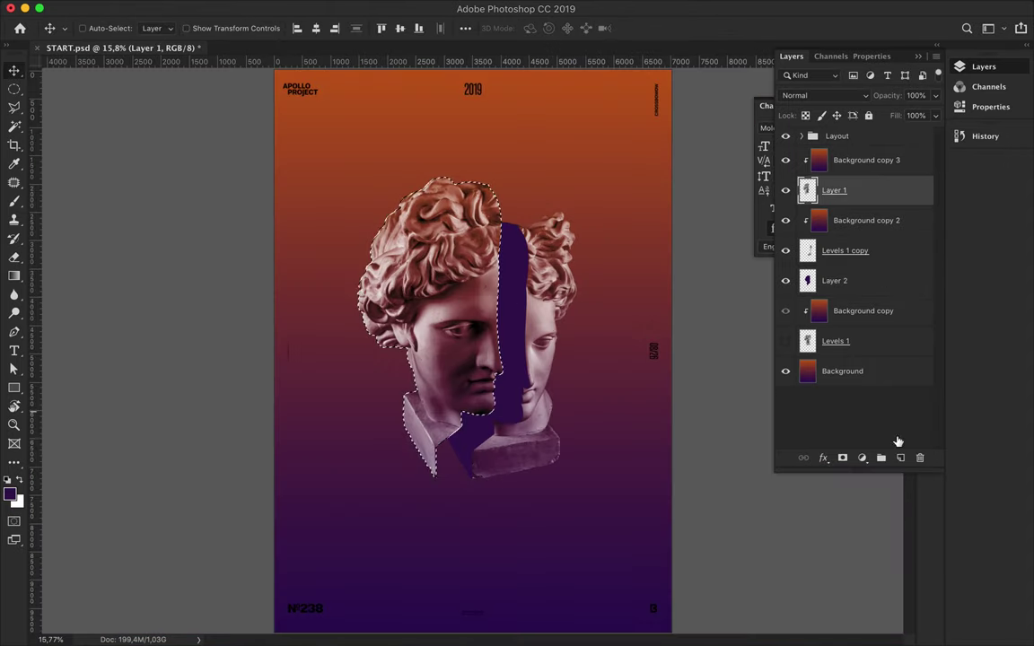
{"action": "left_click", "coordinate": [900, 458]}
{"action": "key", "text": "b"}
{"action": "mouse_move", "coordinate": [422, 224]}
{"action": "left_mouse_down"}
{"action": "mouse_move", "coordinate": [473, 346]}
{"action": "mouse_move", "coordinate": [438, 459]}
{"action": "left_mouse_up"}
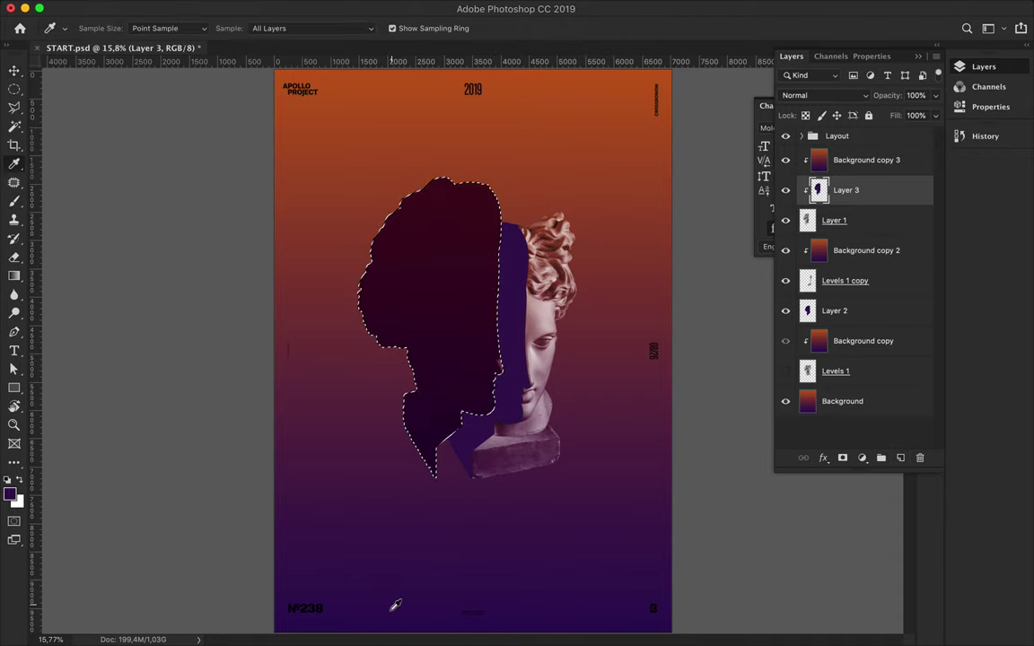
Deselect, move the front head above the dark silhouette, and choose Gaussian Blur
{"action": "key", "text": "v"}
{"action": "key", "text": "b"}
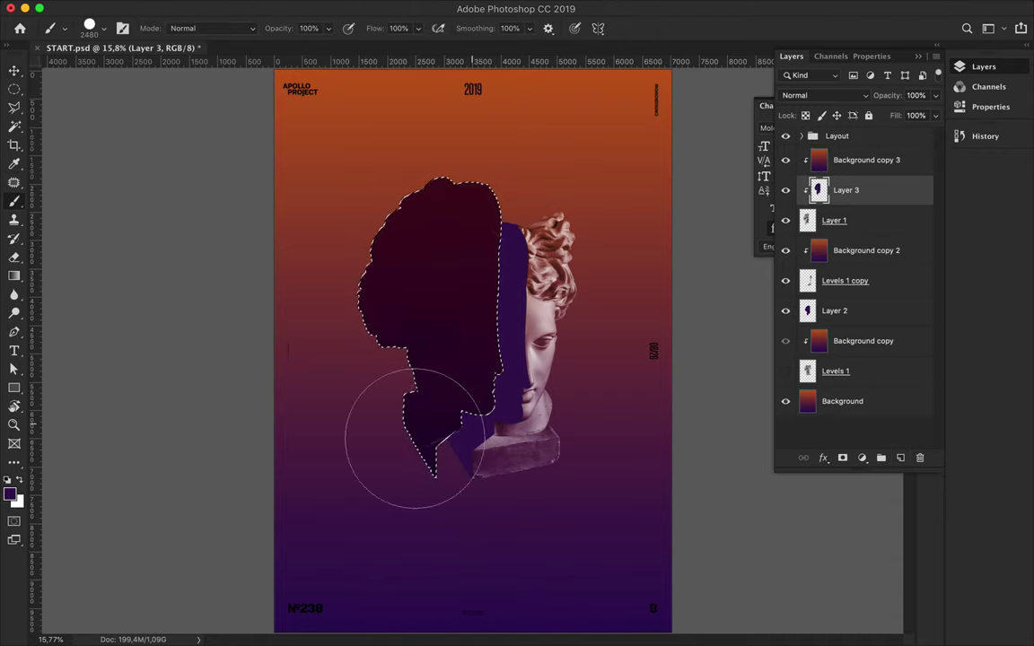
{"action": "key", "text": "m"}
{"action": "key", "text": "ctrl+d"}
{"action": "key", "text": "v"}
{"action": "mouse_move", "coordinate": [843, 219]}
{"action": "left_mouse_down"}
{"action": "mouse_move", "coordinate": [858, 227]}
{"action": "mouse_move", "coordinate": [857, 179]}
{"action": "left_mouse_up"}
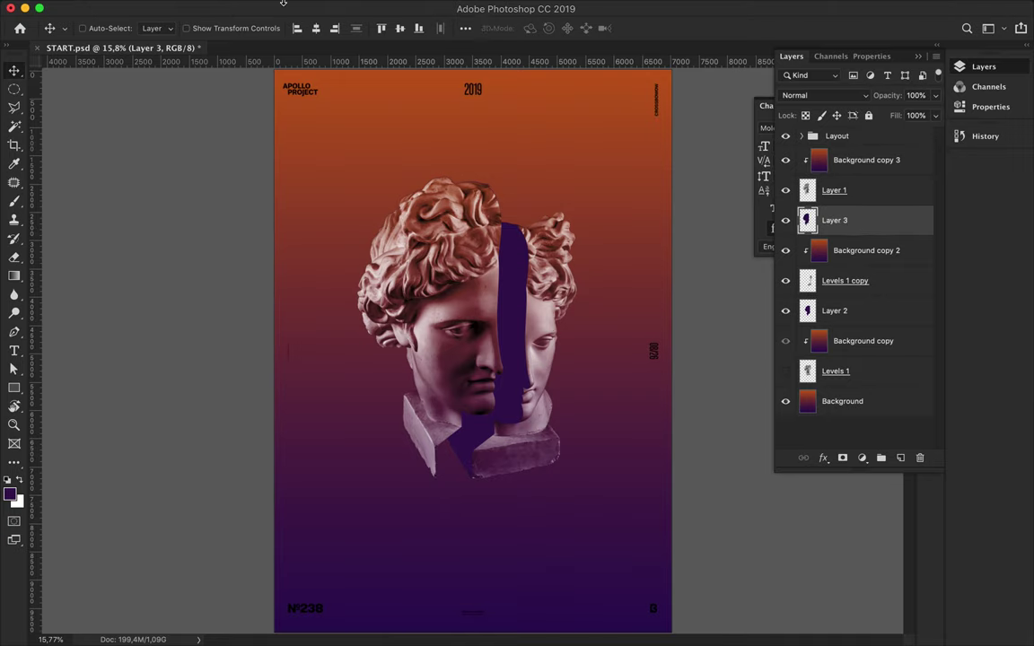
{"action": "left_click", "coordinate": [353, 8]}
{"action": "left_click", "coordinate": [585, 235]}
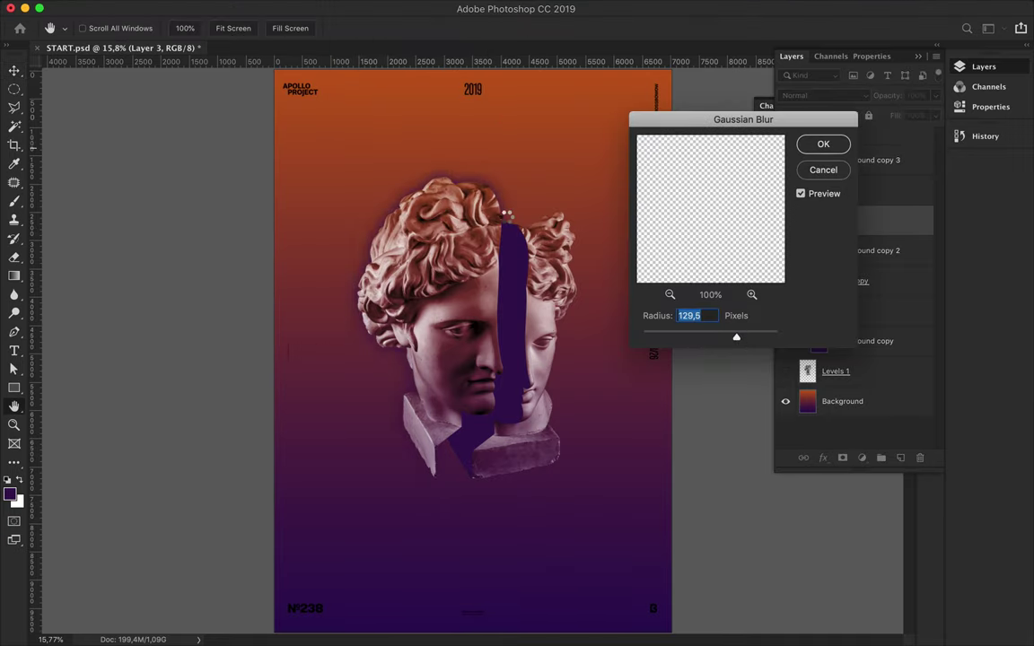
Apply a 129.5-pixel Gaussian Blur to the silhouette and nudge the shadow slightly
{"action": "key", "text": "Return"}
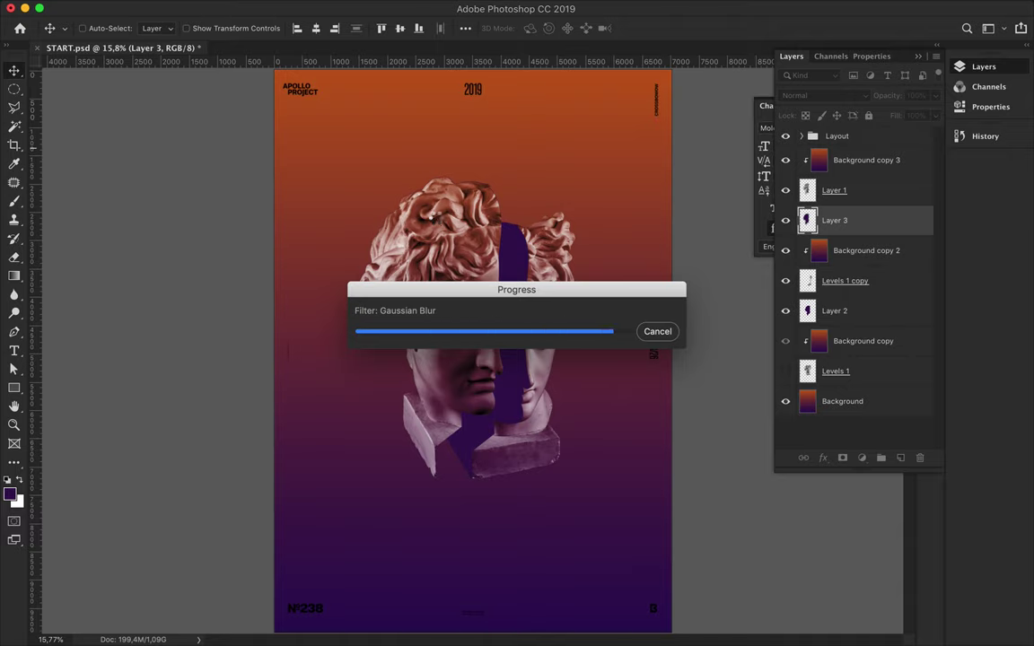
{"action": "key", "text": "super"}
{"action": "left_click_drag", "start_coordinate": [440, 222], "coordinate": [440, 234]}
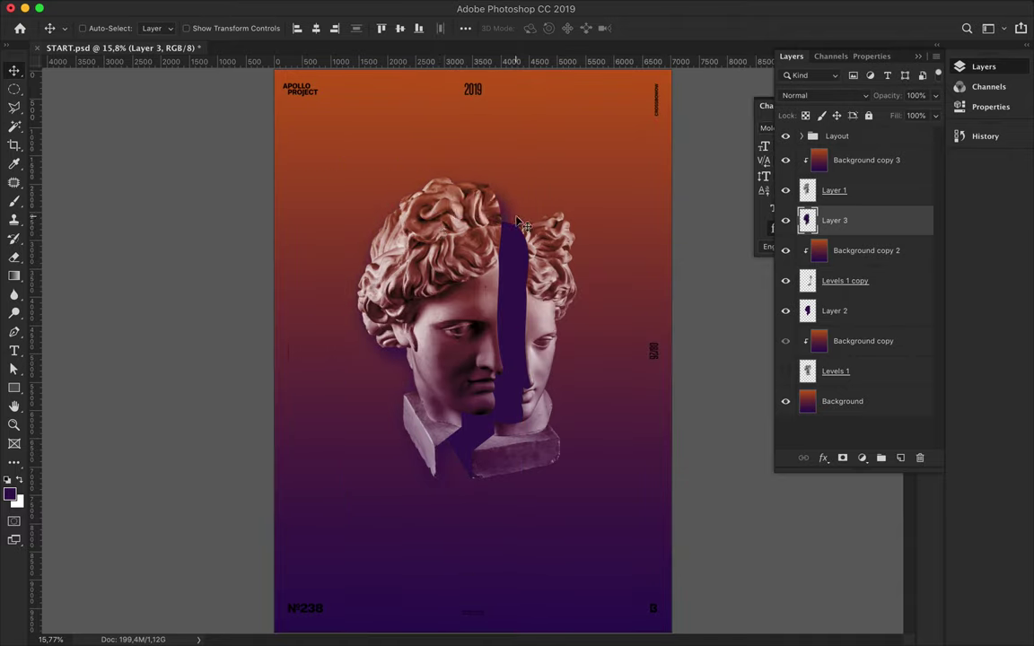
{"action": "scroll", "coordinate": [516, 220], "scroll_direction": "up", "scroll_amount": 3}
{"action": "scroll", "coordinate": [516, 220], "scroll_direction": "up", "scroll_amount": 2}
Put a visible grey copy of the Levels 1 bust on top and circle-select its eye
{"action": "left_click_drag", "start_coordinate": [833, 370], "coordinate": [861, 158]}
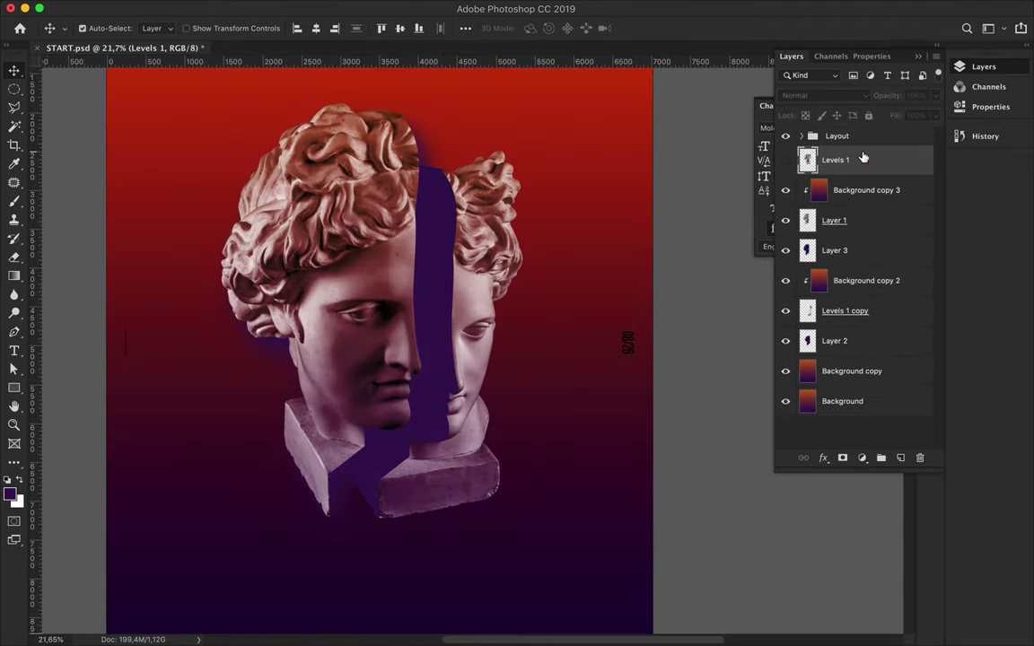
{"action": "left_click", "coordinate": [785, 159]}
{"action": "key", "text": "super+z"}
{"action": "key", "text": "super+z"}
{"action": "left_click_drag", "start_coordinate": [834, 401], "coordinate": [834, 154]}
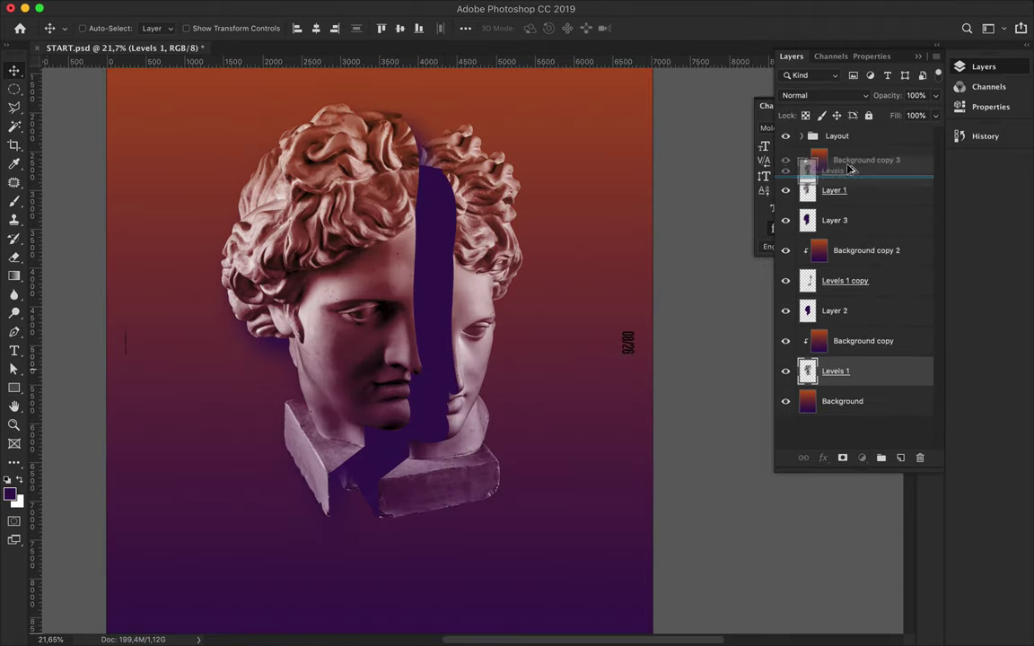
{"action": "scroll", "coordinate": [356, 287], "scroll_direction": "up", "scroll_amount": 2}
{"action": "key", "text": "m"}
{"action": "left_click_drag", "start_coordinate": [352, 264], "coordinate": [428, 307]}
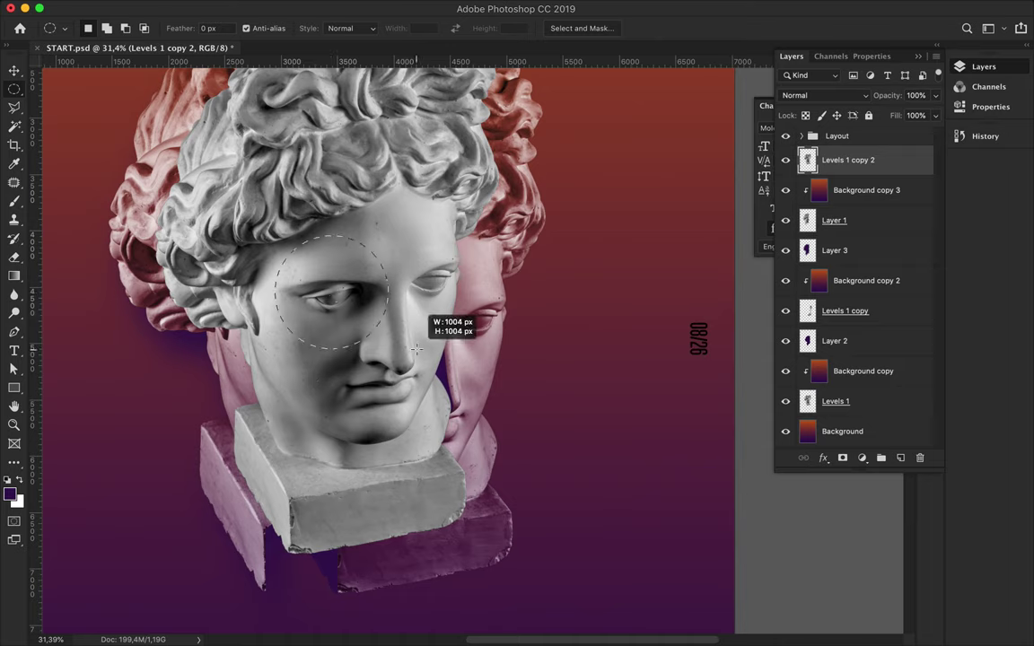
Copy the eye circle to its own layer, enlarge it to about 142%, and place it below the front head
{"action": "key", "text": "super+shift+alt+n"}
{"action": "left_click", "coordinate": [785, 189]}
{"action": "key", "text": "v"}
{"action": "left_click_drag", "start_coordinate": [340, 251], "coordinate": [389, 207]}
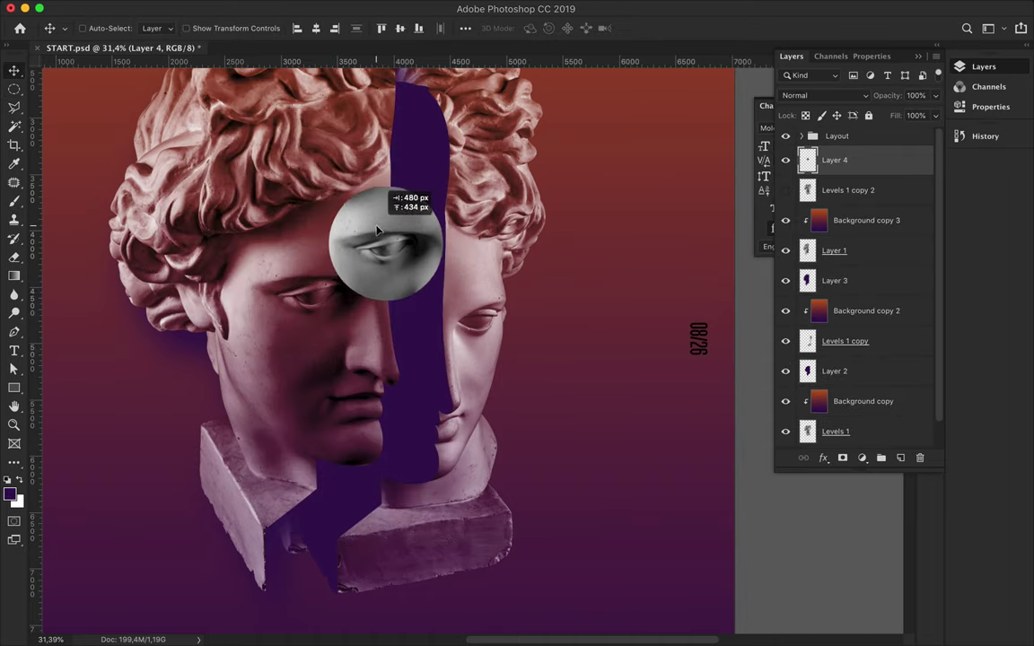
{"action": "key", "text": "super+t"}
{"action": "left_click_drag", "start_coordinate": [387, 279], "coordinate": [389, 329]}
{"action": "key", "text": "Return"}
{"action": "left_click_drag", "start_coordinate": [403, 254], "coordinate": [421, 238]}
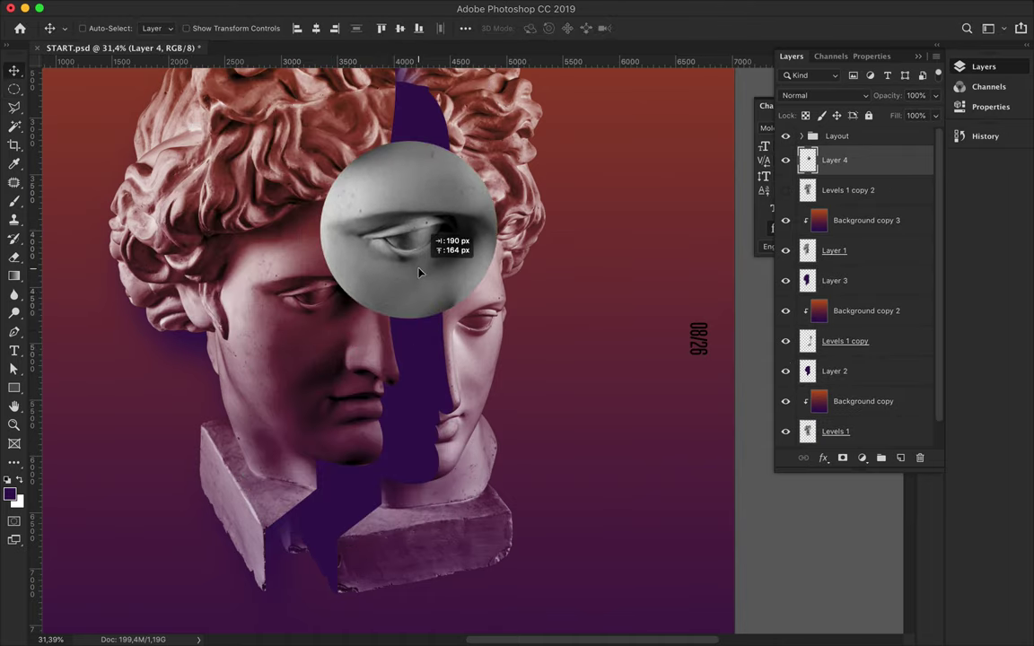
{"action": "left_click_drag", "start_coordinate": [835, 160], "coordinate": [835, 260]}
Soften the eye circle with a 16.2-pixel Gaussian Blur
{"action": "left_click", "coordinate": [363, 7]}
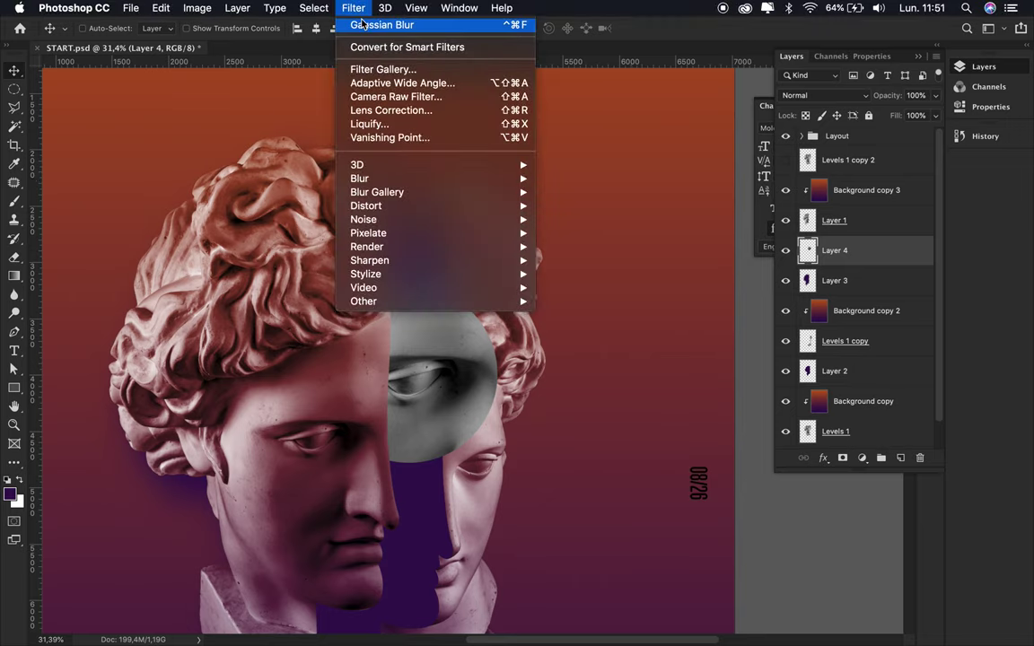
{"action": "left_click", "coordinate": [362, 24]}
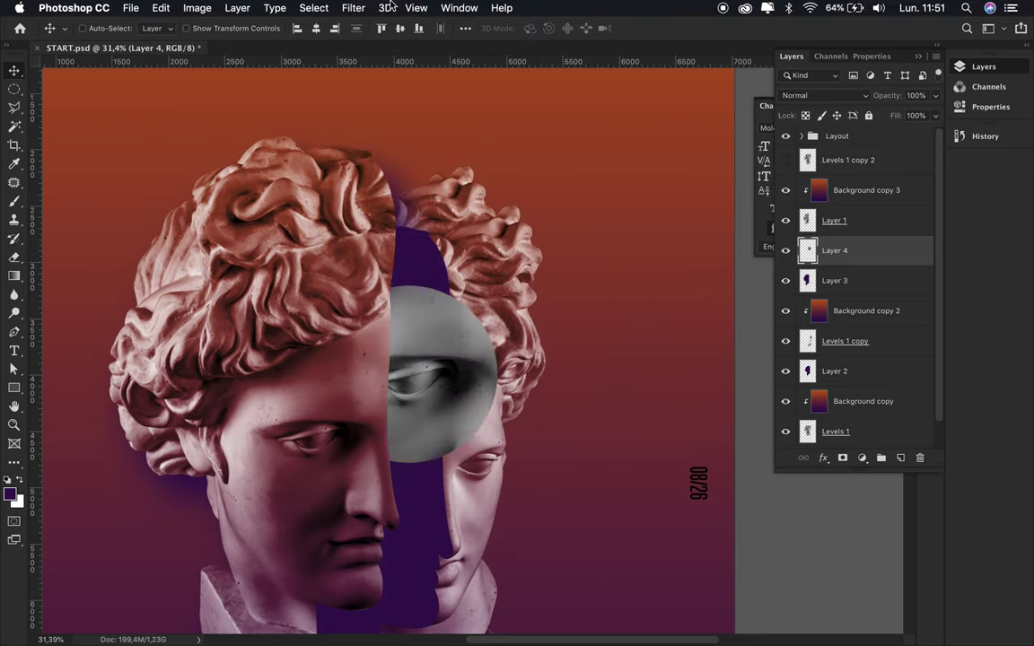
{"action": "left_click", "coordinate": [354, 7]}
{"action": "left_click", "coordinate": [593, 230]}
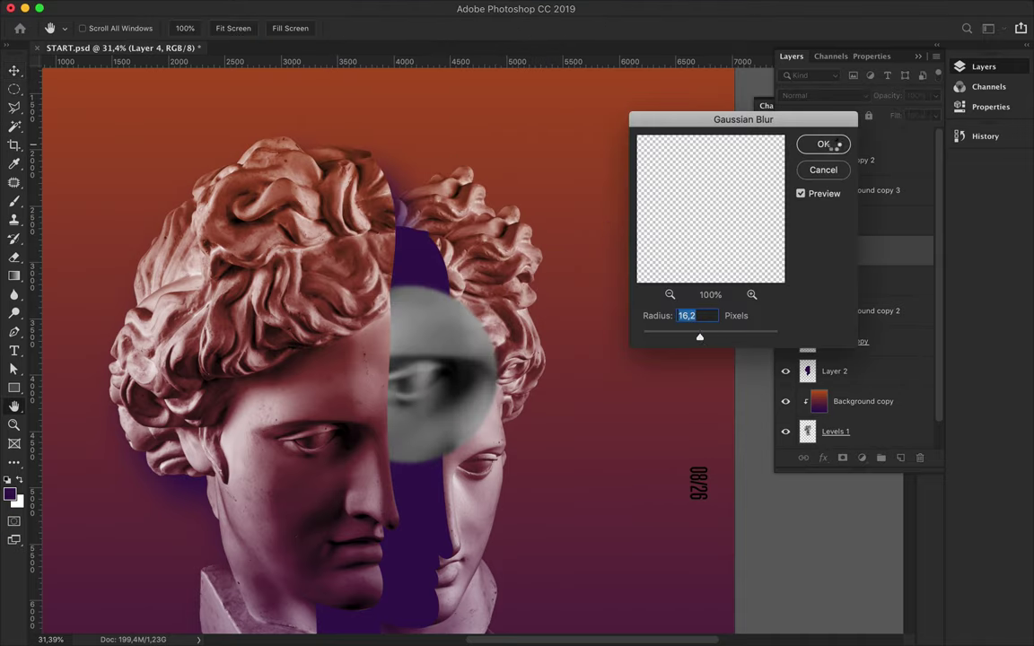
{"action": "left_click", "coordinate": [822, 145]}
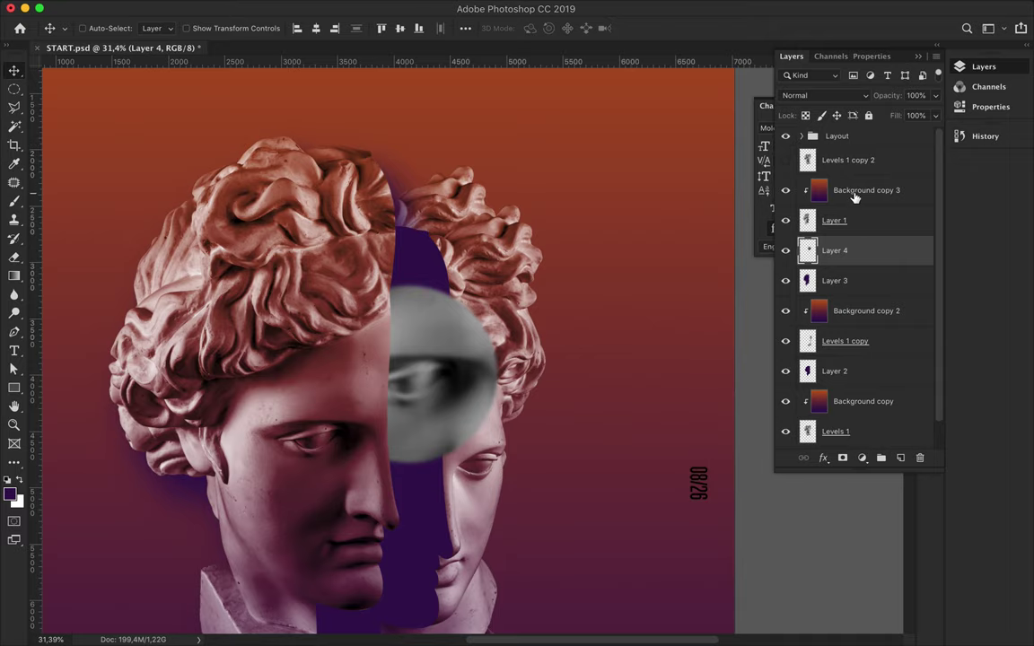
Clip an Overlay gradient copy onto the eye circle and add a text layer above the head
{"action": "left_click_drag", "start_coordinate": [854, 196], "coordinate": [852, 251]}
{"action": "key", "text": "shift+alt+o"}
{"action": "scroll", "coordinate": [484, 346], "scroll_direction": "down", "scroll_amount": 2}
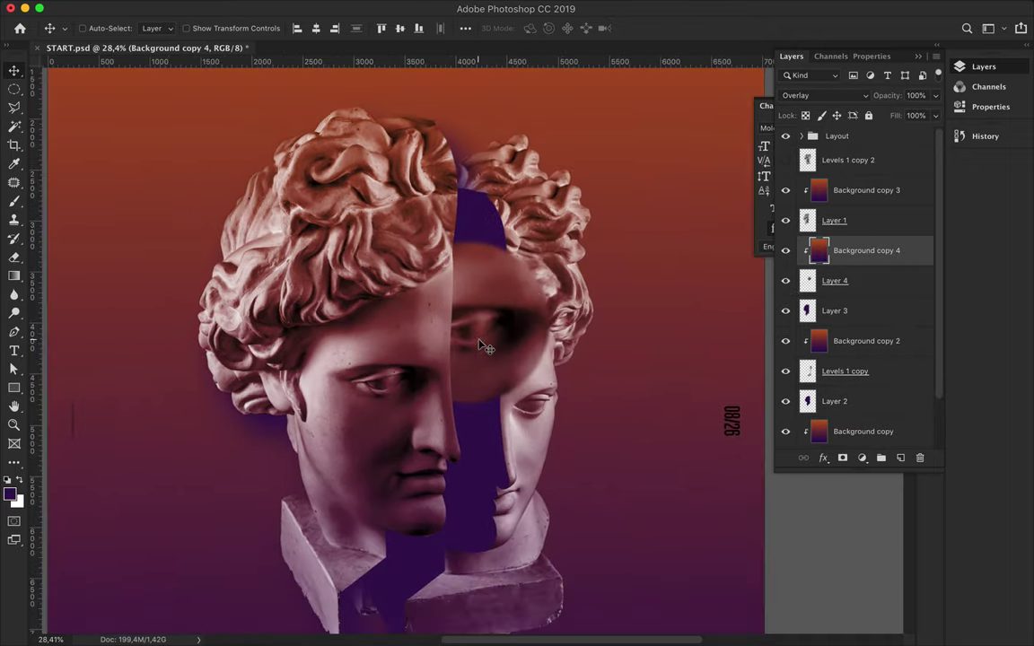
{"action": "scroll", "coordinate": [485, 346], "scroll_direction": "down", "scroll_amount": 2}
{"action": "key", "text": "t"}
{"action": "left_click", "coordinate": [371, 176]}
Type APOLLO in white (#ffffff), Medium font style, with 600 tracking
{"action": "type", "text": "APOLLO"}
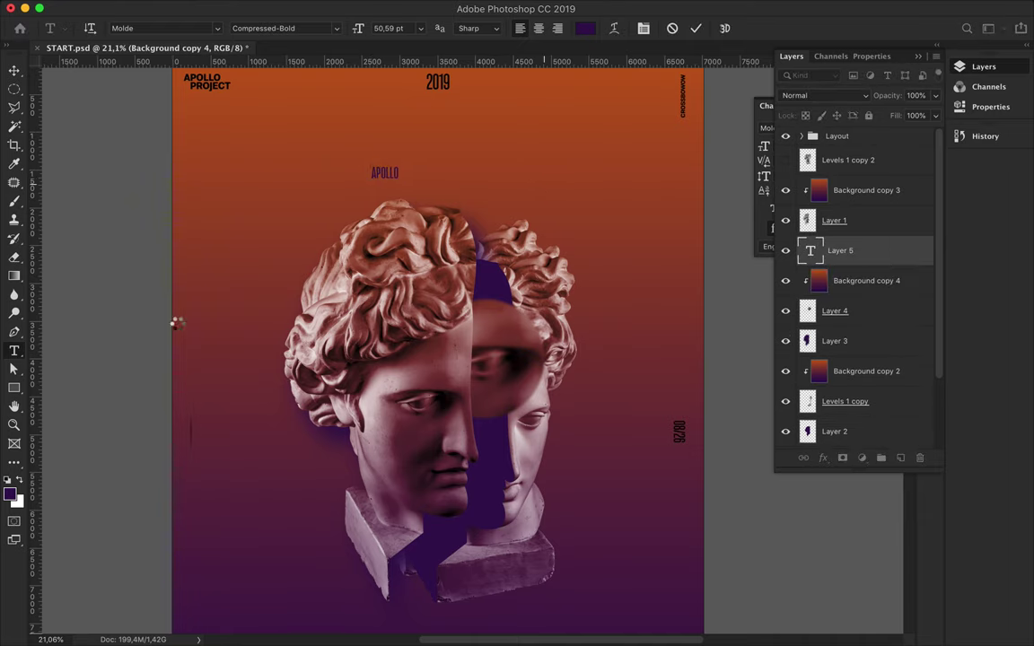
{"action": "key", "text": "ctrl+Return"}
{"action": "left_click", "coordinate": [584, 28]}
{"action": "type", "text": "ffffff"}
{"action": "left_click", "coordinate": [861, 169]}
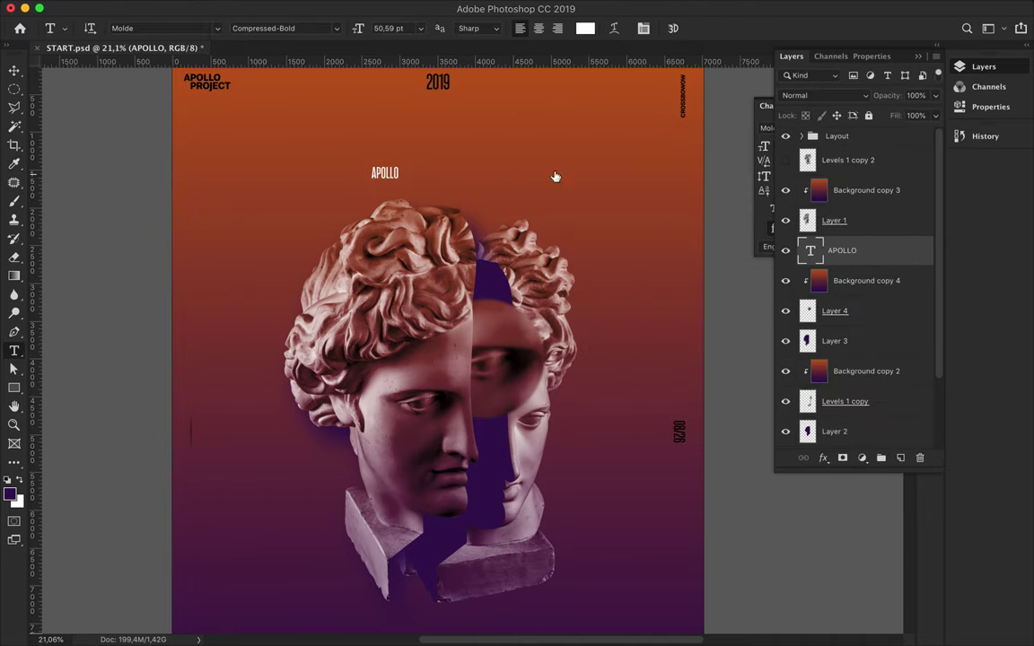
{"action": "left_click", "coordinate": [305, 29]}
{"action": "left_click", "coordinate": [300, 571]}
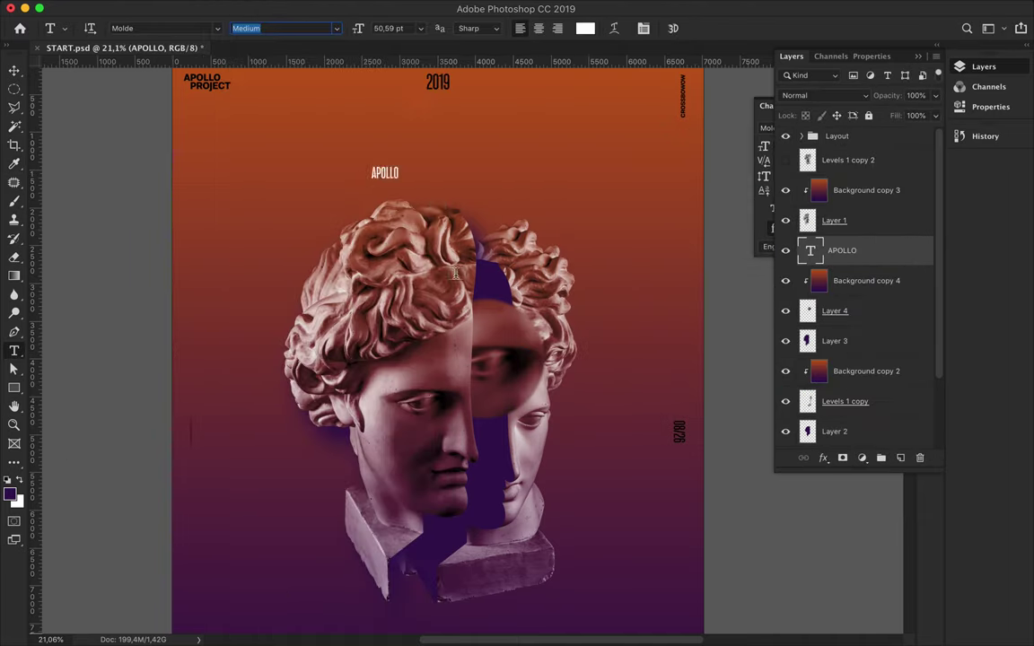
{"action": "left_click", "coordinate": [884, 161]}
{"action": "type", "text": "600"}
{"action": "key", "text": "Return"}
Scale the APOLLO title up above the heads and fit the poster in view
{"action": "key", "text": "v"}
{"action": "key", "text": "ctrl+t"}
{"action": "left_click_drag", "start_coordinate": [446, 187], "coordinate": [490, 167]}
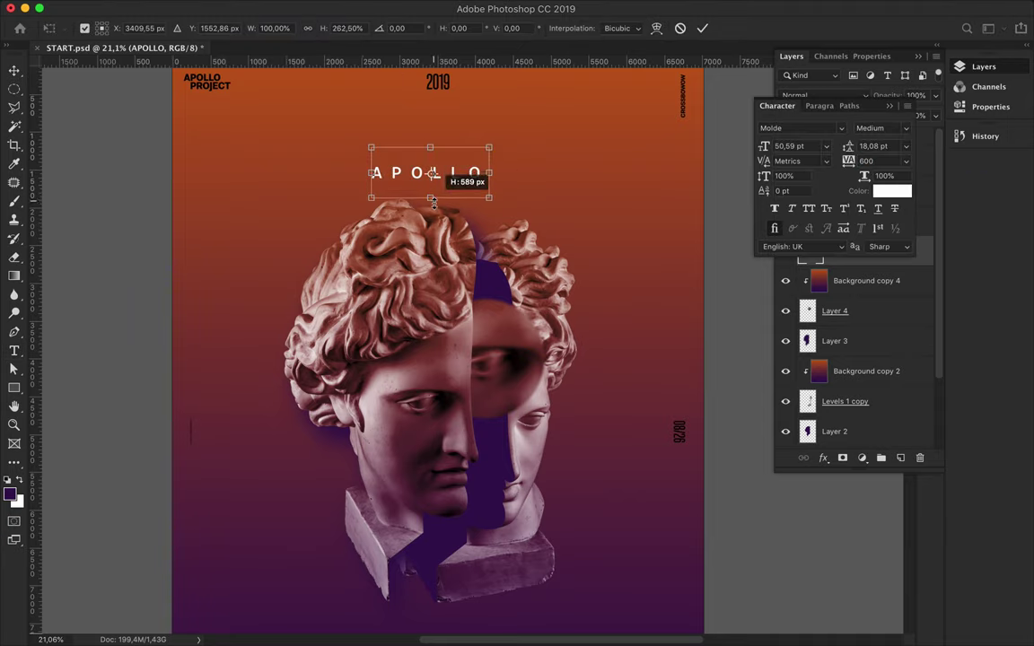
{"action": "left_click_drag", "start_coordinate": [431, 144], "coordinate": [430, 166]}
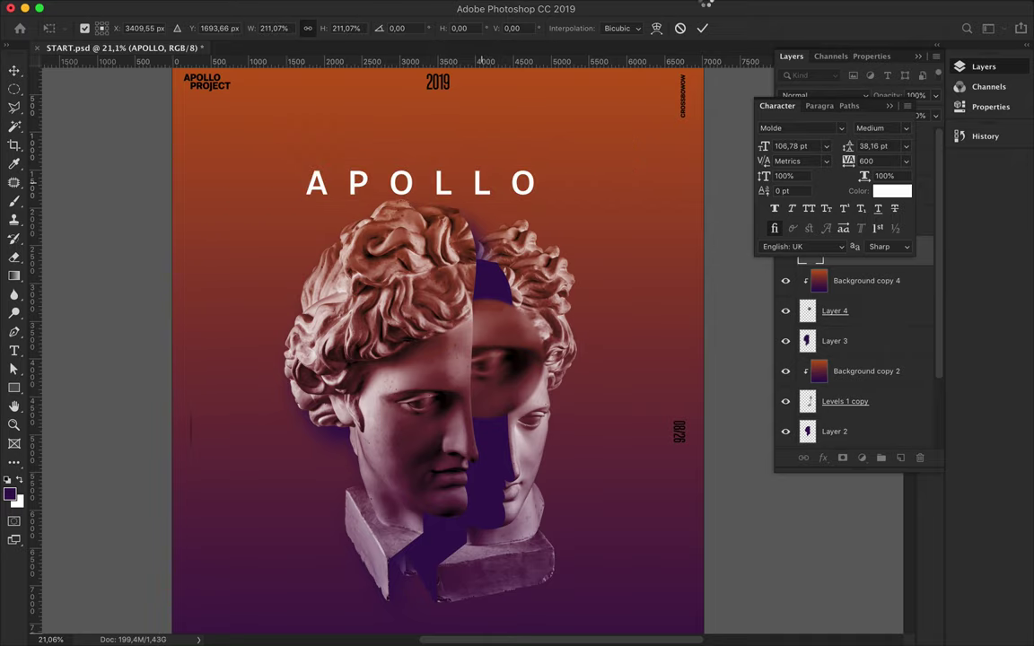
{"action": "left_click", "coordinate": [701, 28]}
{"action": "key", "text": "ctrl+0"}
{"action": "left_click", "coordinate": [889, 105]}
Make the CROSSBOWOW and 08/26 label text white (#ffffff)
{"action": "scroll", "coordinate": [862, 195], "scroll_direction": "up", "scroll_amount": 3}
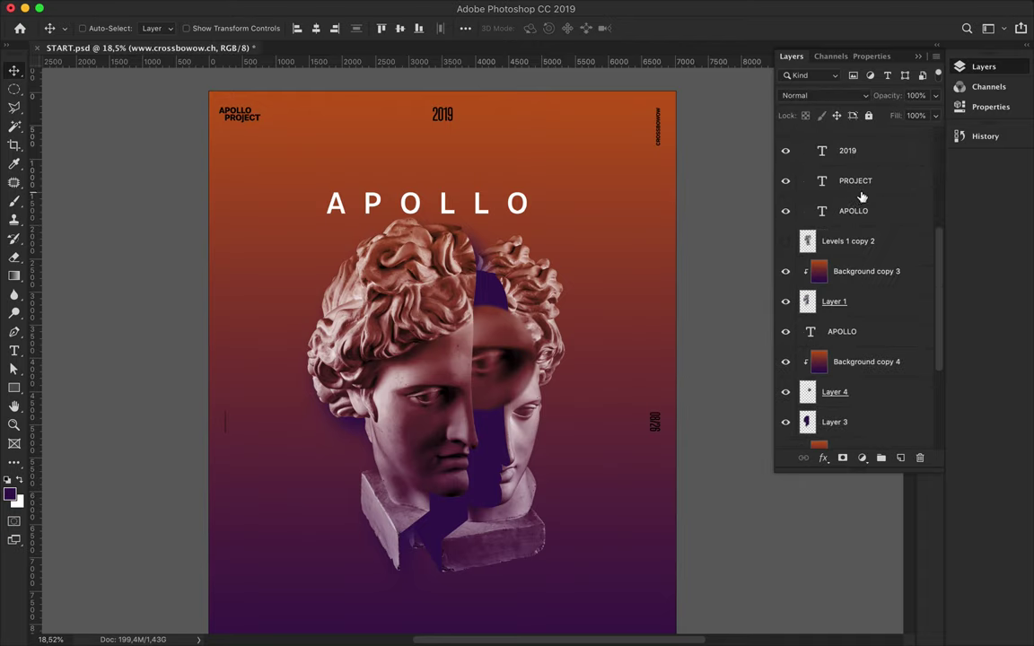
{"action": "left_click", "coordinate": [857, 207], "text": "shift"}
{"action": "key", "text": "t"}
{"action": "left_click", "coordinate": [584, 28]}
{"action": "type", "text": "ffffff"}
{"action": "left_click", "coordinate": [861, 168]}
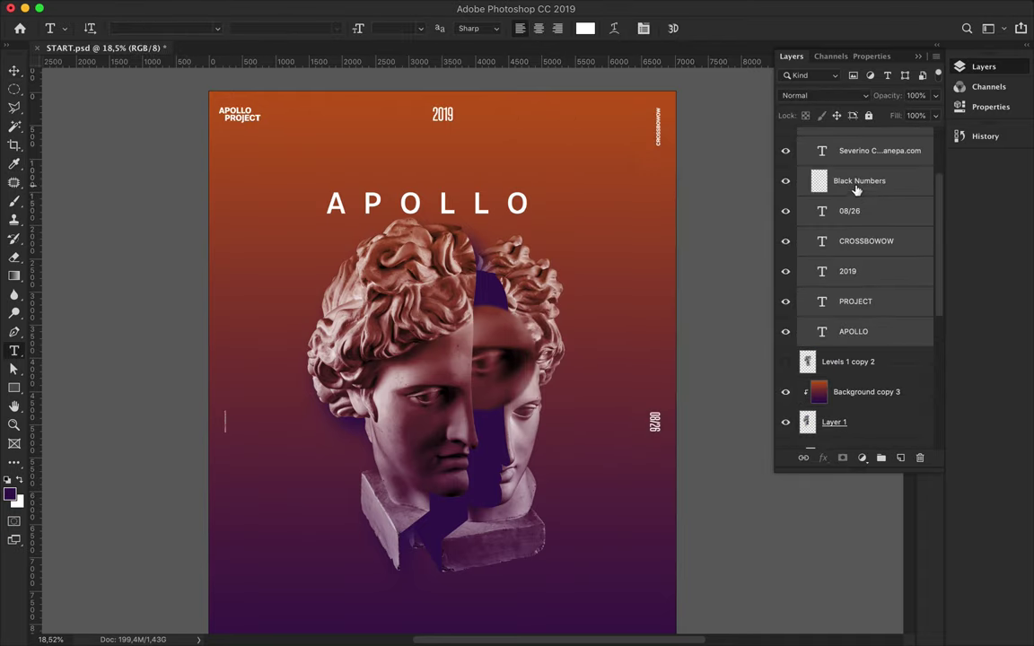
{"action": "left_click", "coordinate": [857, 192]}
{"action": "scroll", "coordinate": [440, 358], "scroll_direction": "down", "scroll_amount": 5}
{"action": "key", "text": "b"}
Switch the APOLLO title text to the Compressed-Bold font style
{"action": "key", "text": "v"}
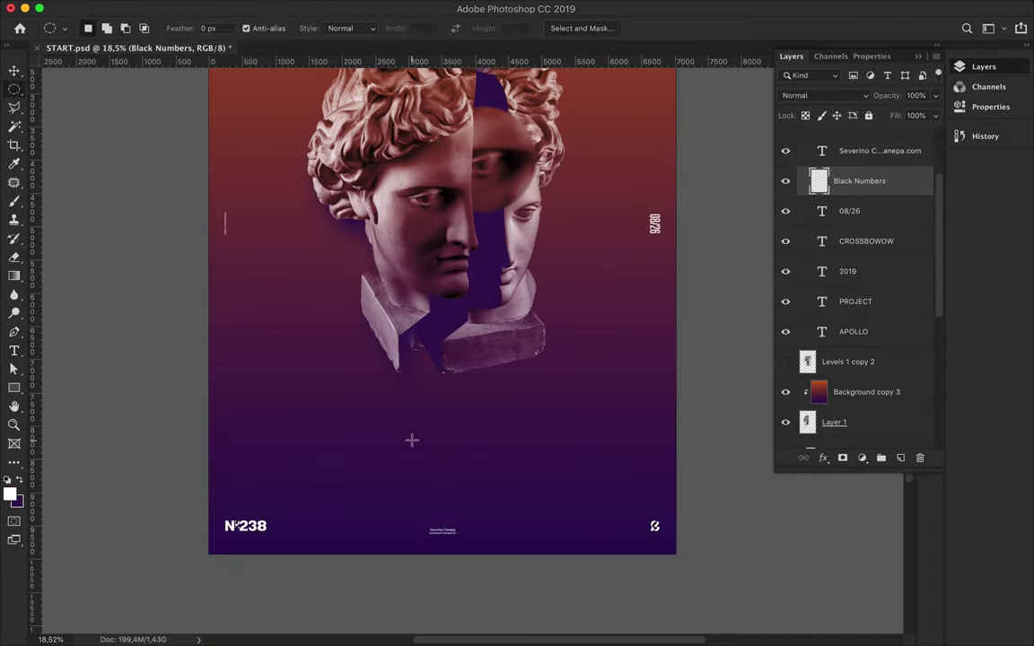
{"action": "scroll", "coordinate": [446, 429], "scroll_direction": "up", "scroll_amount": 5}
{"action": "left_click", "coordinate": [358, 163]}
{"action": "double_click", "coordinate": [392, 160]}
{"action": "left_click", "coordinate": [284, 28]}
{"action": "left_click", "coordinate": [335, 120]}
Cut the title down to just A, then duplicate it as a lower-left P
{"action": "left_click_drag", "start_coordinate": [342, 161], "coordinate": [466, 162]}
{"action": "key", "text": "BackSpace"}
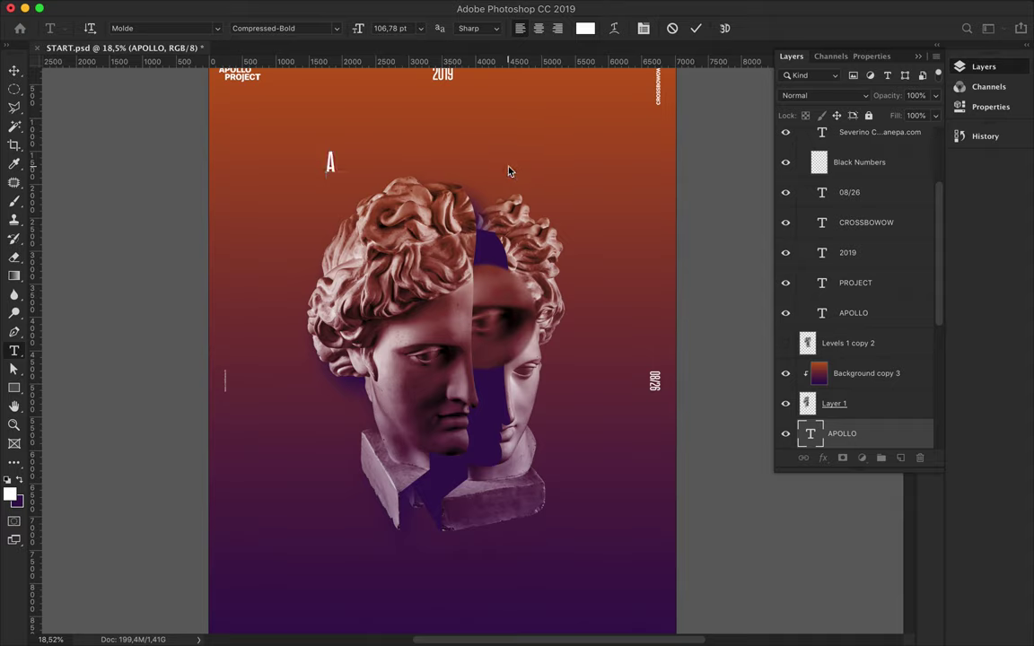
{"action": "key", "text": "ctrl+Return"}
{"action": "mouse_move", "coordinate": [330, 161]}
{"action": "left_mouse_down"}
{"action": "mouse_move", "coordinate": [554, 193]}
{"action": "mouse_move", "coordinate": [343, 453]}
{"action": "left_mouse_up"}
{"action": "type", "text": "P"}
{"action": "key", "text": "ctrl+Return"}
{"action": "double_click", "coordinate": [332, 452]}
{"action": "type", "text": "P"}
{"action": "key", "text": "ctrl+Return"}
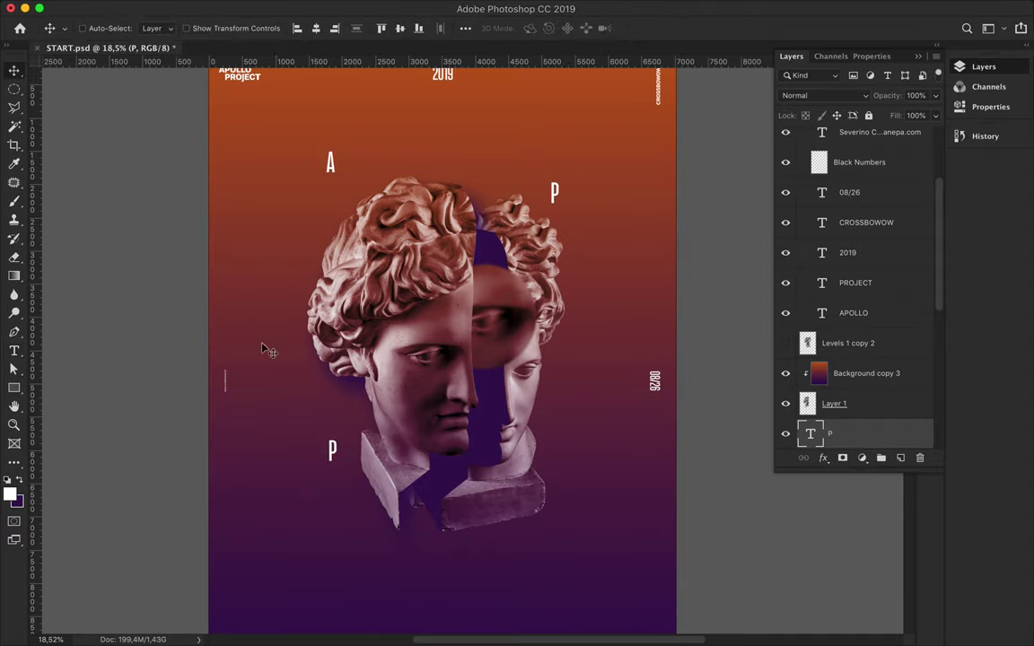
Duplicate the letters into O, L and O copies and save
{"action": "mouse_move", "coordinate": [298, 374]}
{"action": "left_mouse_down"}
{"action": "mouse_move", "coordinate": [565, 419]}
{"action": "mouse_move", "coordinate": [310, 504]}
{"action": "mouse_move", "coordinate": [455, 546]}
{"action": "mouse_move", "coordinate": [569, 460]}
{"action": "mouse_move", "coordinate": [520, 560]}
{"action": "left_mouse_up"}
{"action": "type", "text": "O"}
{"action": "key", "text": "ctrl+Return"}
{"action": "type", "text": "L"}
{"action": "double_click", "coordinate": [500, 556]}
{"action": "type", "text": "O"}
{"action": "key", "text": "ctrl+Return"}
{"action": "key", "text": "ctrl+s"}
Draw an unfilled white 6 pt outline rectangle around the A
{"action": "key", "text": "u"}
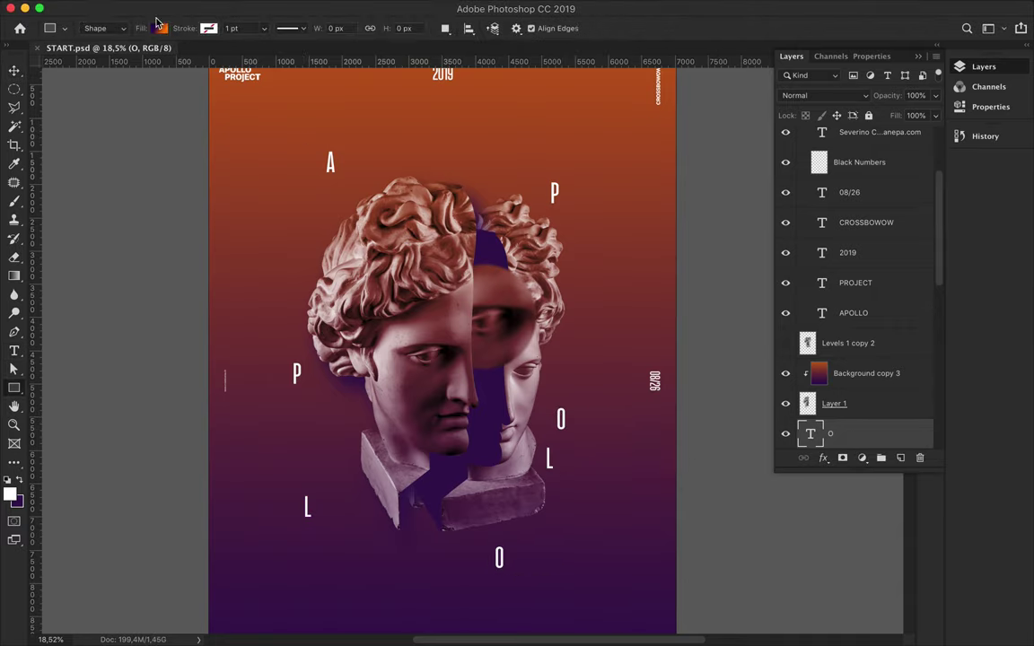
{"action": "left_click", "coordinate": [207, 29]}
{"action": "mouse_move", "coordinate": [316, 145]}
{"action": "left_mouse_down"}
{"action": "mouse_move", "coordinate": [405, 178]}
{"action": "mouse_move", "coordinate": [412, 192]}
{"action": "left_mouse_up"}
{"action": "key", "text": "a"}
{"action": "key", "text": "Return"}
{"action": "key", "text": "v"}
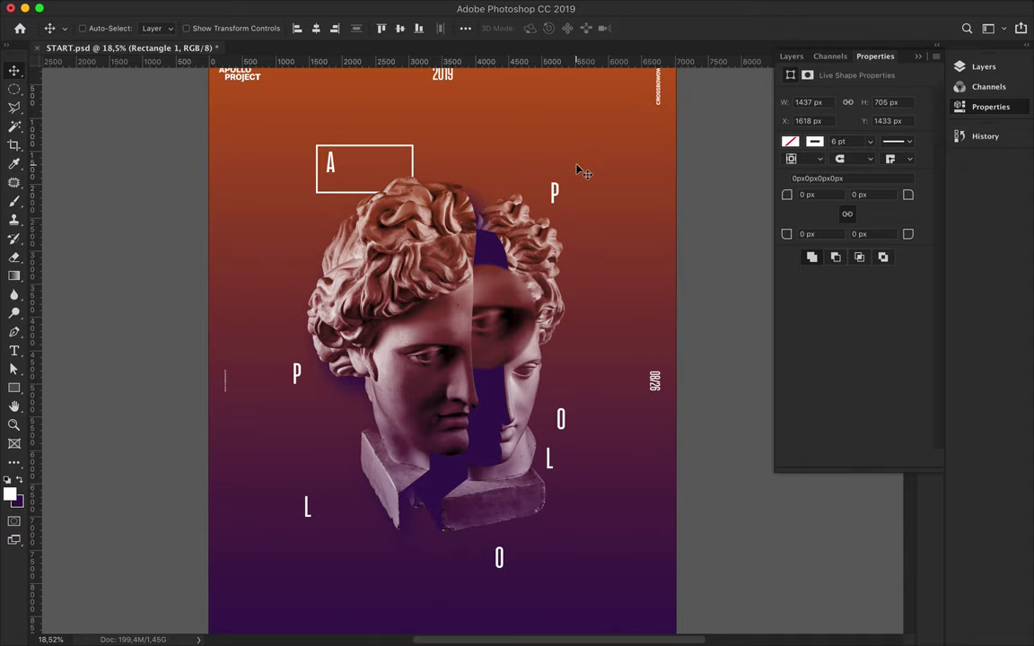
Draw a second frame around the right P and adjust its height and position
{"action": "key", "text": "u"}
{"action": "left_click_drag", "start_coordinate": [396, 174], "coordinate": [571, 220]}
{"action": "key", "text": "v"}
{"action": "key", "text": "a"}
{"action": "left_click_drag", "start_coordinate": [513, 174], "coordinate": [499, 168]}
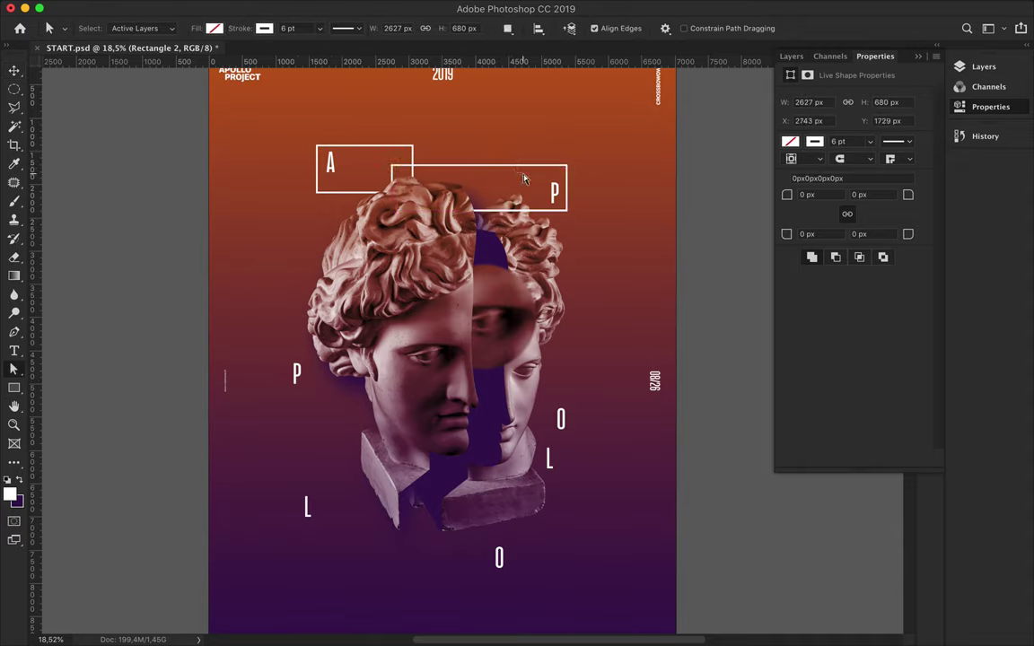
{"action": "key", "text": "v"}
{"action": "left_click_drag", "start_coordinate": [525, 179], "coordinate": [526, 191]}
Copy the P frame onto the left P and move its layer above Background copy 3
{"action": "key", "text": "a"}
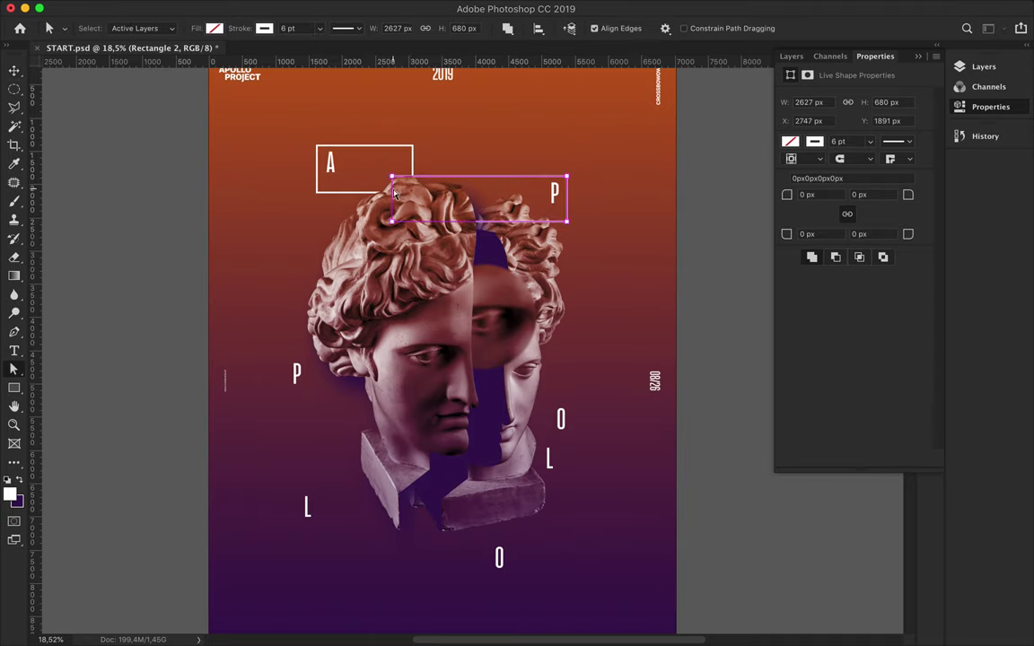
{"action": "left_click_drag", "start_coordinate": [533, 224], "coordinate": [387, 396]}
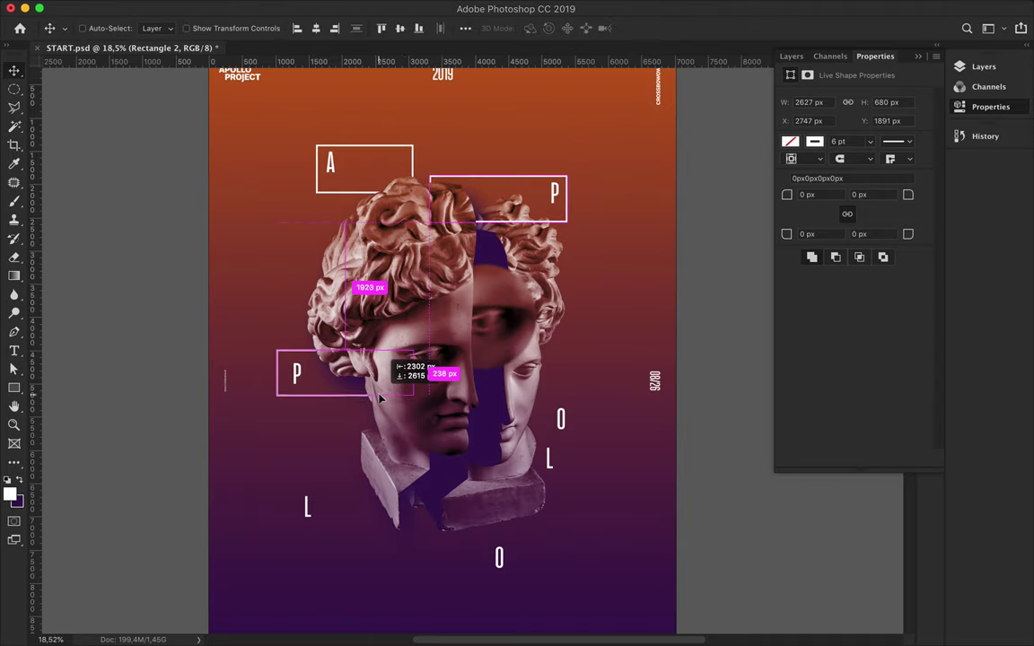
{"action": "left_click", "coordinate": [984, 66]}
{"action": "left_click_drag", "start_coordinate": [848, 434], "coordinate": [848, 364]}
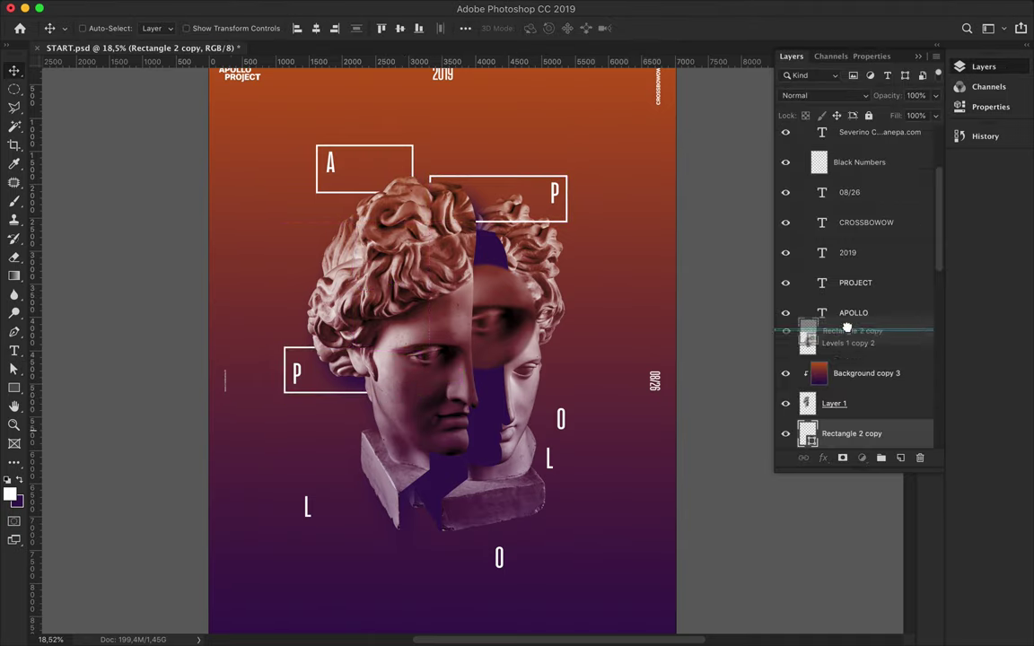
Copy the P frame around the right O and reorder the new rectangle layer above Background copy 2
{"action": "scroll", "coordinate": [404, 289], "scroll_direction": "up", "scroll_amount": 2}
{"action": "left_click_drag", "start_coordinate": [549, 319], "coordinate": [546, 298]}
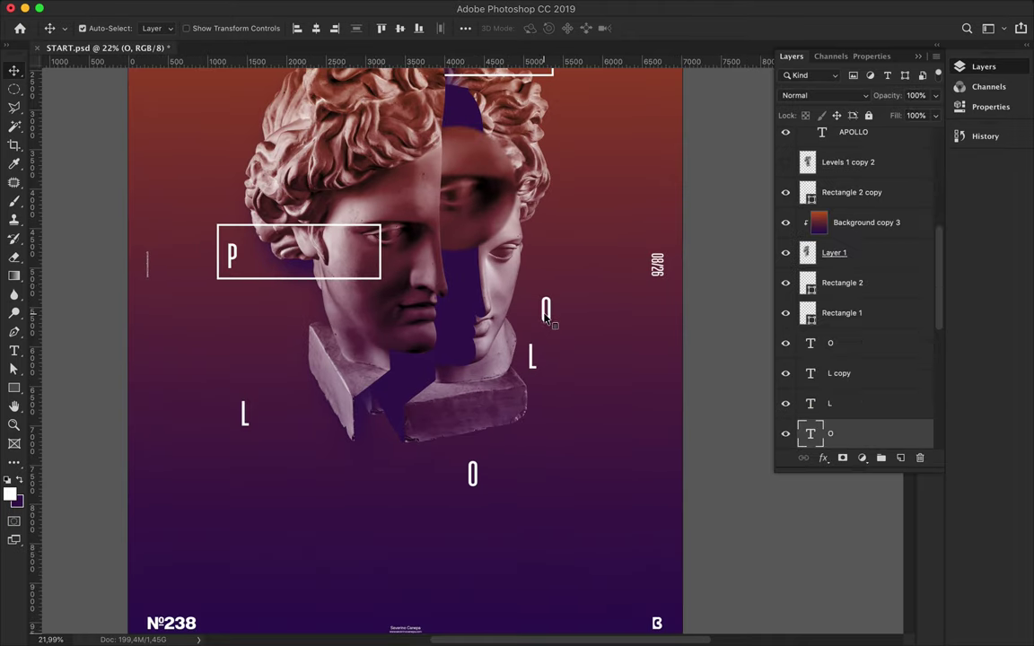
{"action": "left_click", "coordinate": [386, 285]}
{"action": "left_click_drag", "start_coordinate": [386, 286], "coordinate": [560, 319]}
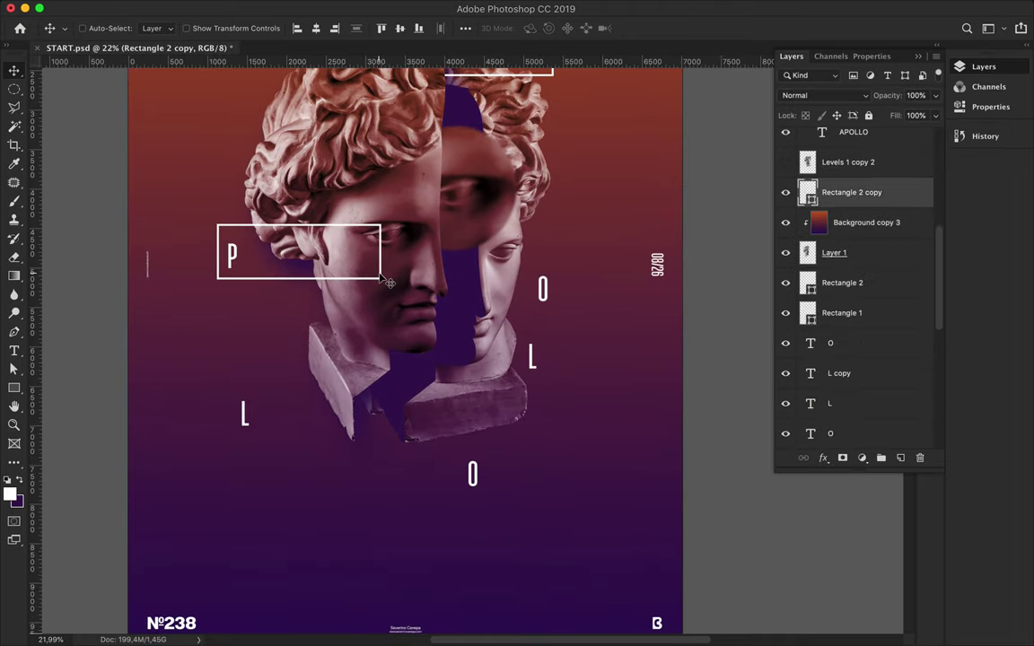
{"action": "mouse_move", "coordinate": [816, 189]}
{"action": "left_mouse_down"}
{"action": "mouse_move", "coordinate": [815, 323]}
{"action": "mouse_move", "coordinate": [848, 458]}
{"action": "mouse_move", "coordinate": [848, 418]}
{"action": "left_mouse_up"}
{"action": "mouse_move", "coordinate": [549, 305]}
{"action": "left_mouse_down"}
{"action": "mouse_move", "coordinate": [559, 312]}
{"action": "mouse_move", "coordinate": [564, 394]}
{"action": "left_mouse_up"}
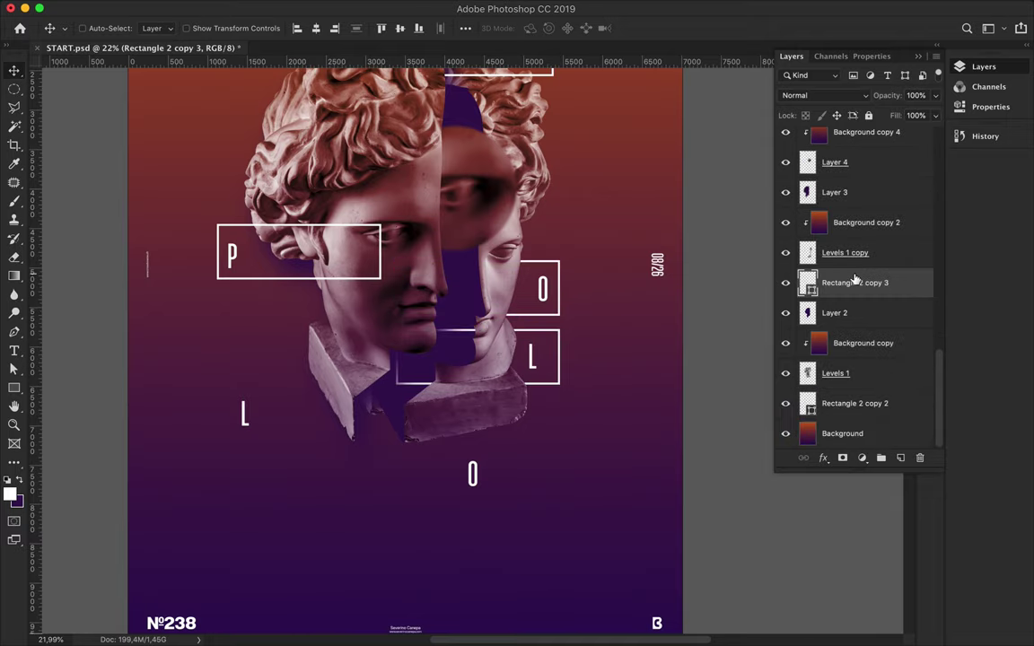
{"action": "left_click_drag", "start_coordinate": [859, 387], "coordinate": [852, 211]}
Move Rectangle 2 between Layer 4 and Layer 3, then copy frames around the bottom O and lower-left L
{"action": "scroll", "coordinate": [493, 181], "scroll_direction": "up", "scroll_amount": 5}
{"action": "left_click", "coordinate": [551, 192], "text": "ctrl"}
{"action": "left_click", "coordinate": [554, 193]}
{"action": "left_click_drag", "start_coordinate": [861, 139], "coordinate": [864, 409]}
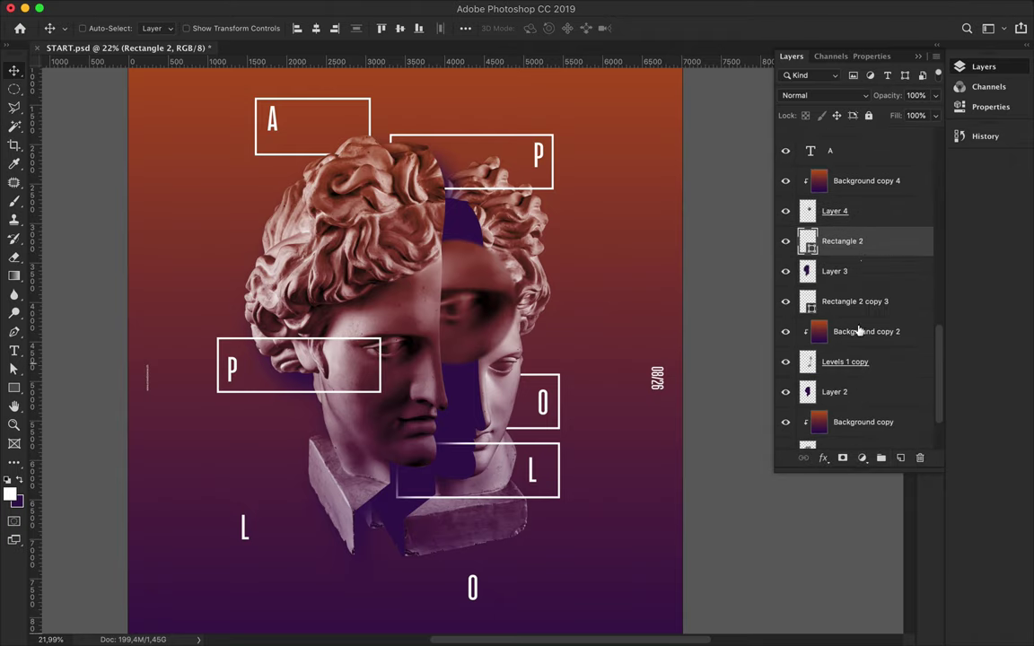
{"action": "scroll", "coordinate": [588, 220], "scroll_direction": "down", "scroll_amount": 3}
{"action": "left_click_drag", "start_coordinate": [549, 364], "coordinate": [568, 611]}
{"action": "scroll", "coordinate": [566, 498], "scroll_direction": "down", "scroll_amount": 4}
{"action": "scroll", "coordinate": [565, 497], "scroll_direction": "up", "scroll_amount": 7}
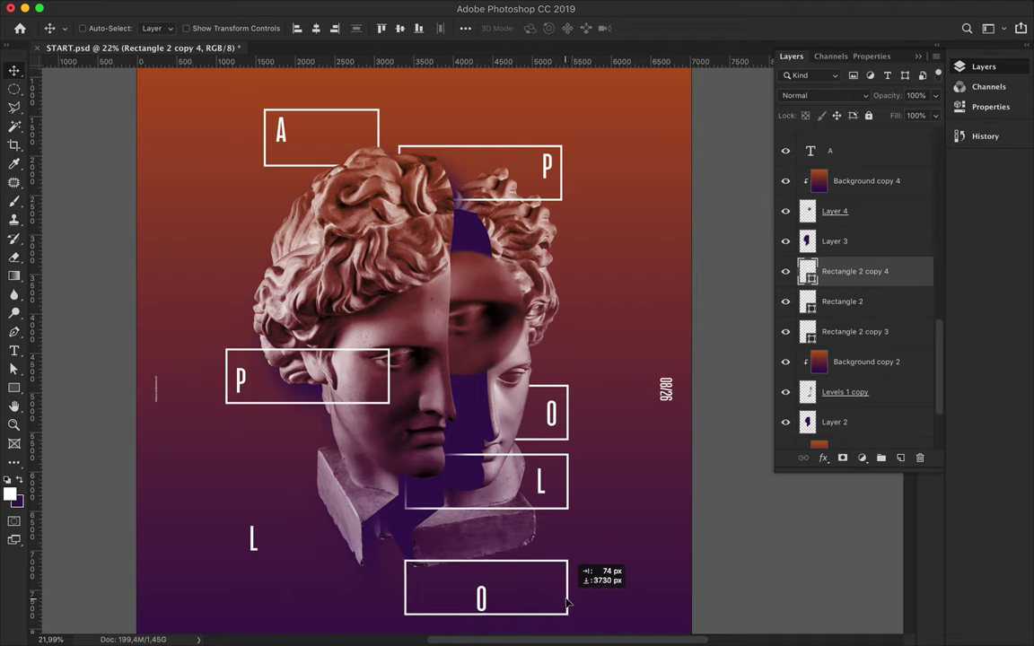
{"action": "left_click_drag", "start_coordinate": [309, 425], "coordinate": [127, 353]}
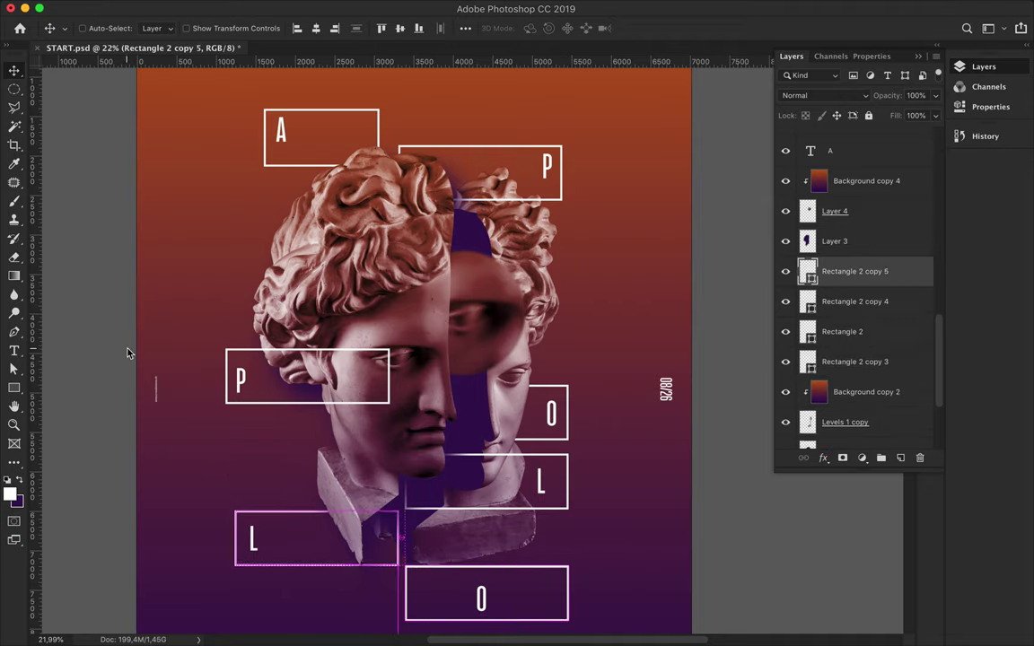
Narrow the lower-left L frame from its right side
{"action": "key", "text": "ctrl+t"}
{"action": "left_click_drag", "start_coordinate": [396, 539], "coordinate": [335, 537]}
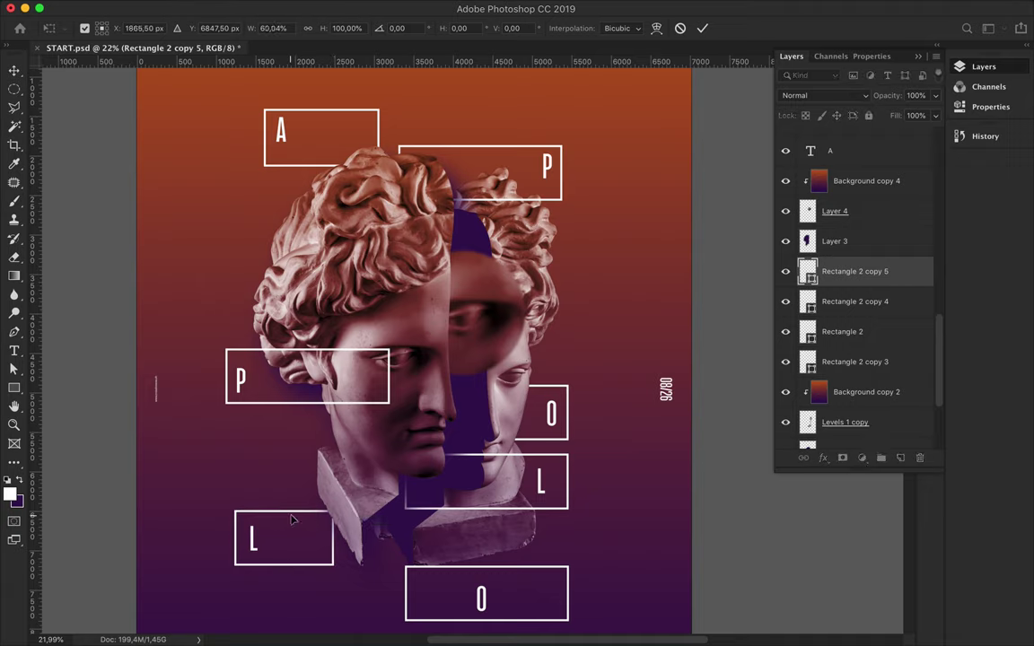
{"action": "key", "text": "Return"}
Narrow the left P frame, then shift the frame and P letter together right and down
{"action": "left_click", "coordinate": [391, 401]}
{"action": "left_click", "coordinate": [388, 402], "text": "alt"}
{"action": "key", "text": "ctrl+t"}
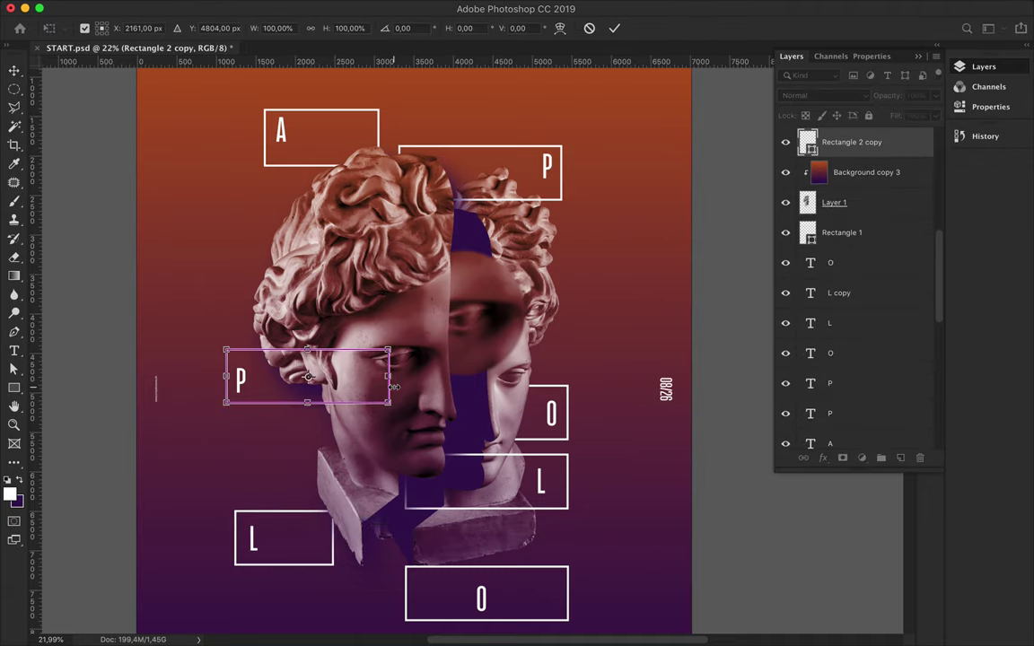
{"action": "left_click_drag", "start_coordinate": [388, 376], "coordinate": [295, 378]}
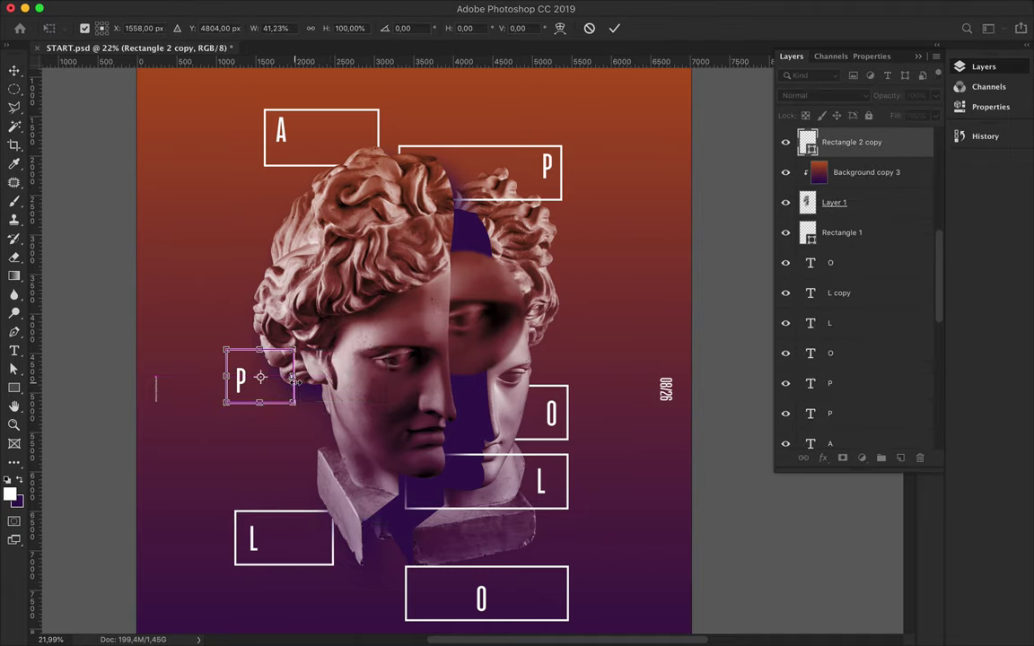
{"action": "key", "text": "Return"}
{"action": "left_click", "coordinate": [843, 394], "text": "ctrl"}
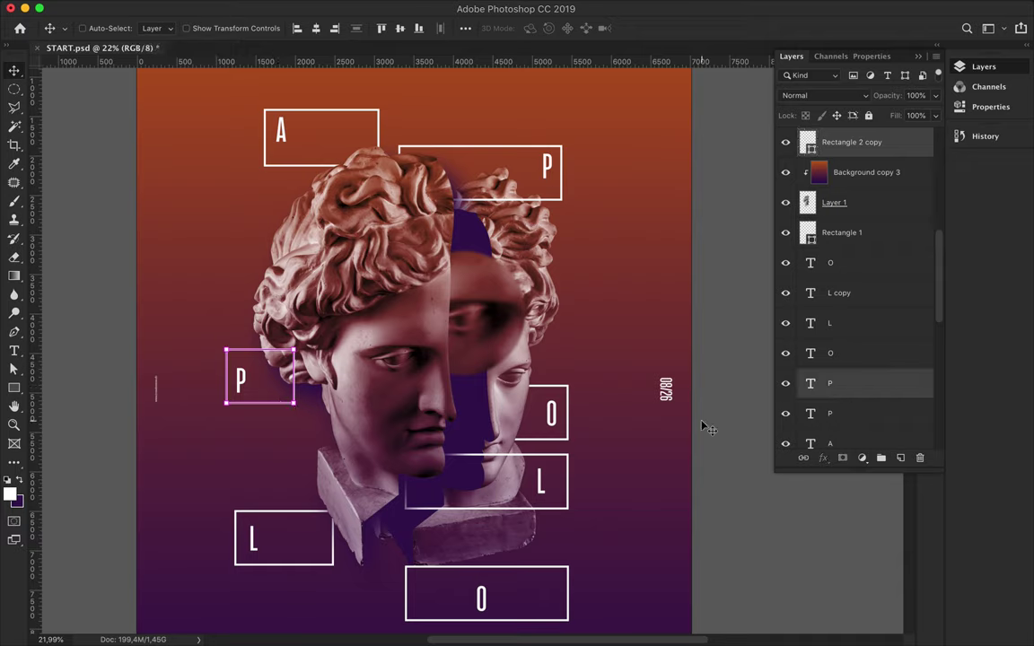
{"action": "left_click_drag", "start_coordinate": [243, 384], "coordinate": [261, 395]}
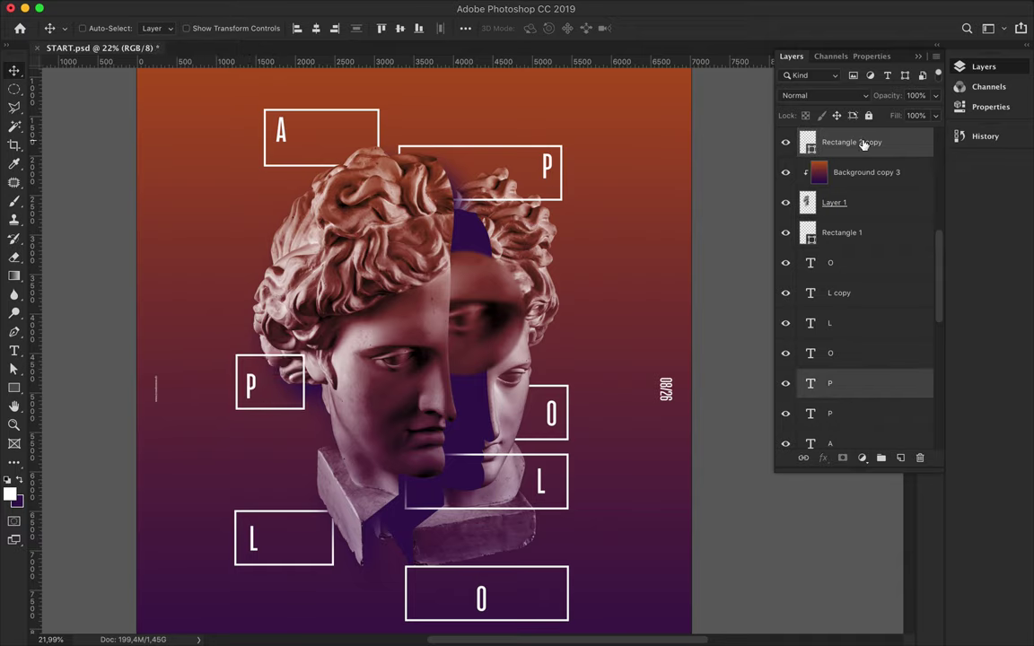
Place the P frame layer above its letter and narrow the right O frame from the left
{"action": "left_click_drag", "start_coordinate": [863, 145], "coordinate": [847, 387]}
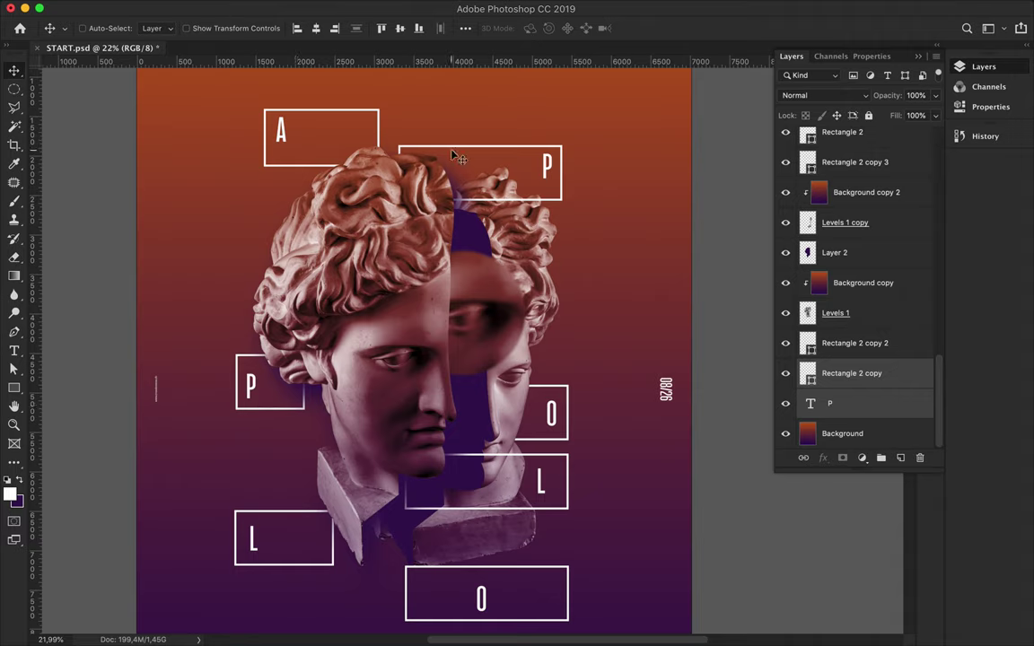
{"action": "left_click", "coordinate": [572, 406], "text": "ctrl"}
{"action": "key", "text": "ctrl+t"}
{"action": "left_click_drag", "start_coordinate": [422, 408], "coordinate": [522, 408]}
{"action": "key", "text": "Return"}
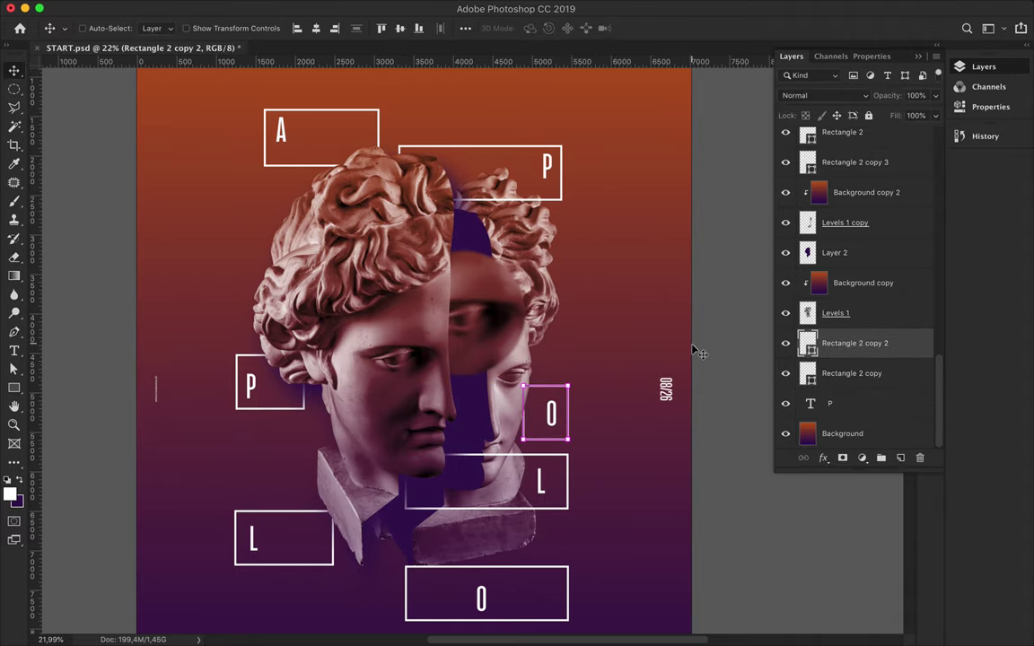
Align the right edges of the right-hand P, O and L frames to the selection
{"action": "scroll", "coordinate": [699, 352], "scroll_direction": "down", "scroll_amount": 2}
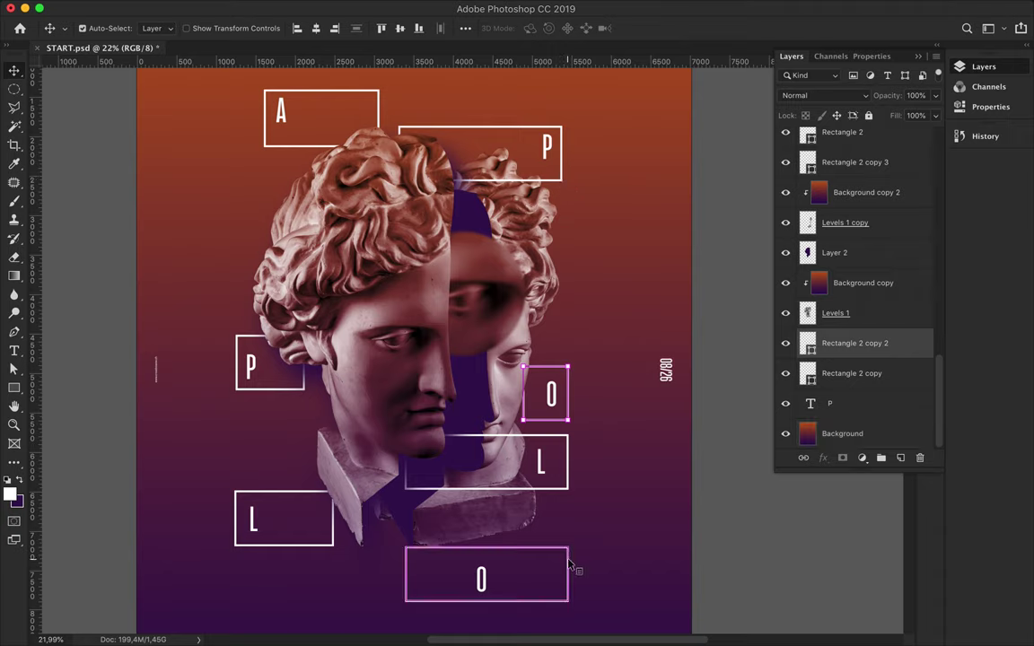
{"action": "left_click", "coordinate": [568, 477], "text": "ctrl+shift"}
{"action": "left_click", "coordinate": [511, 176], "text": "ctrl+shift"}
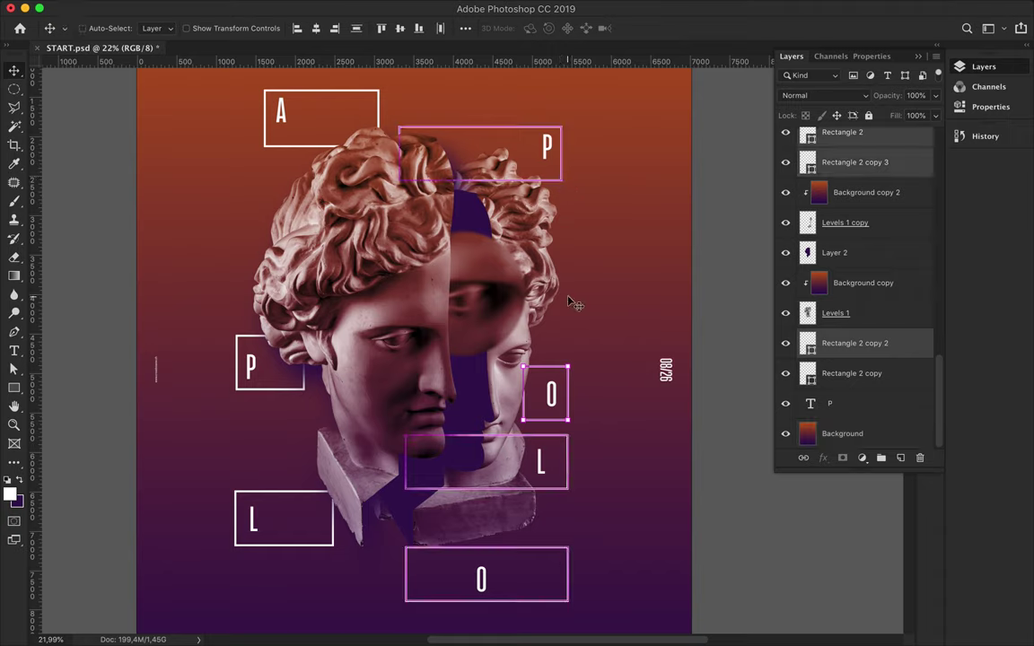
{"action": "left_click", "coordinate": [466, 28]}
{"action": "left_click", "coordinate": [529, 161]}
{"action": "left_click", "coordinate": [500, 149]}
{"action": "left_click", "coordinate": [446, 67]}
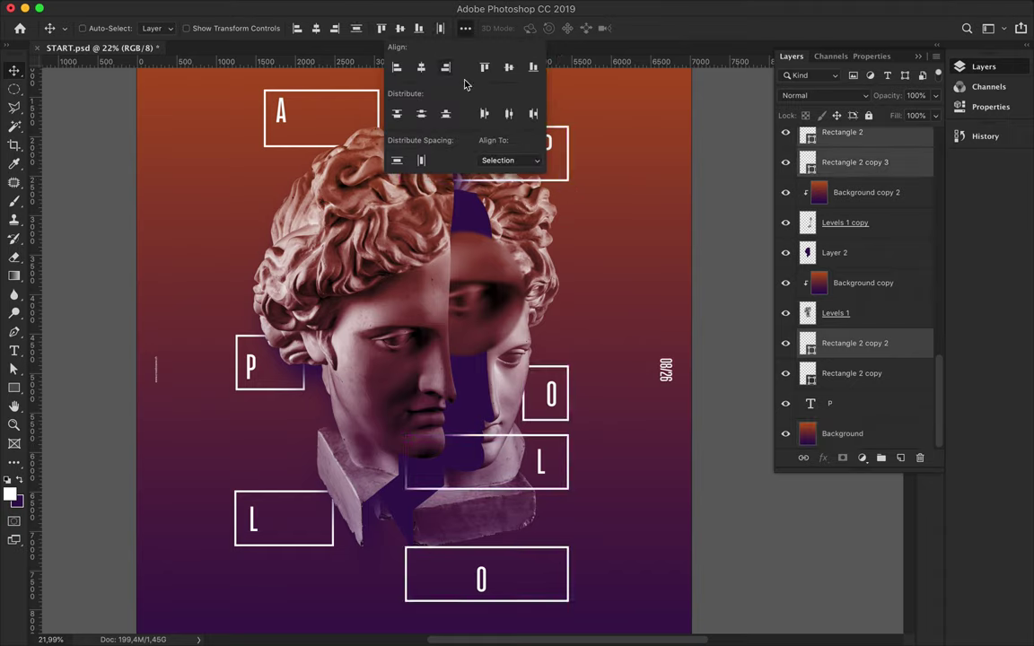
{"action": "left_click", "coordinate": [545, 157]}
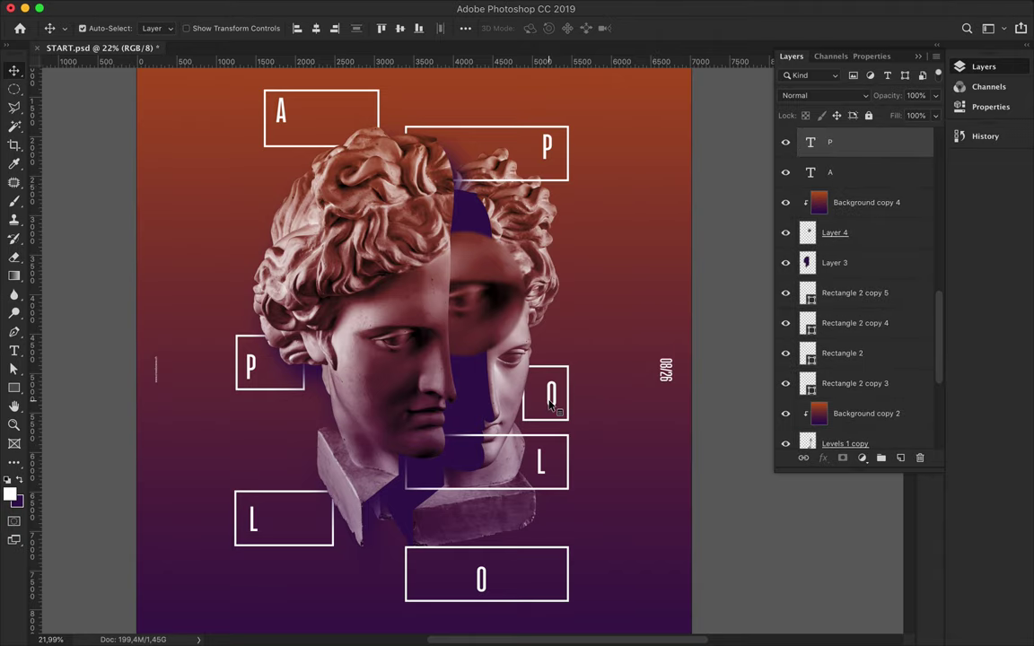
Select the right-hand L and bottom O letters to adjust them, then zoom out
{"action": "left_click", "coordinate": [552, 473], "text": "ctrl+alt"}
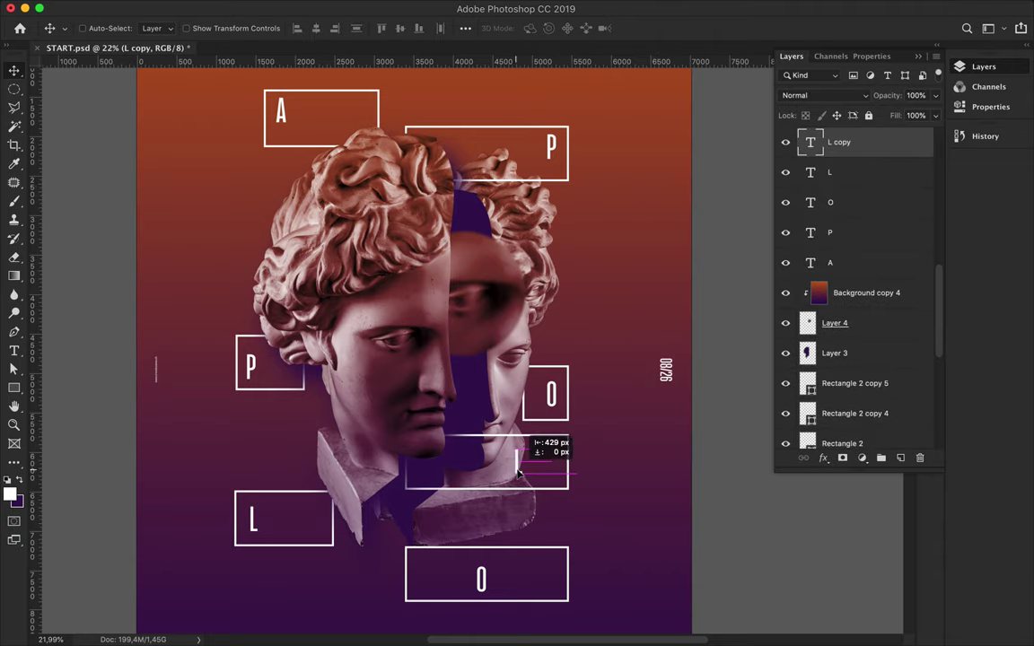
{"action": "left_click", "coordinate": [487, 581], "text": "ctrl"}
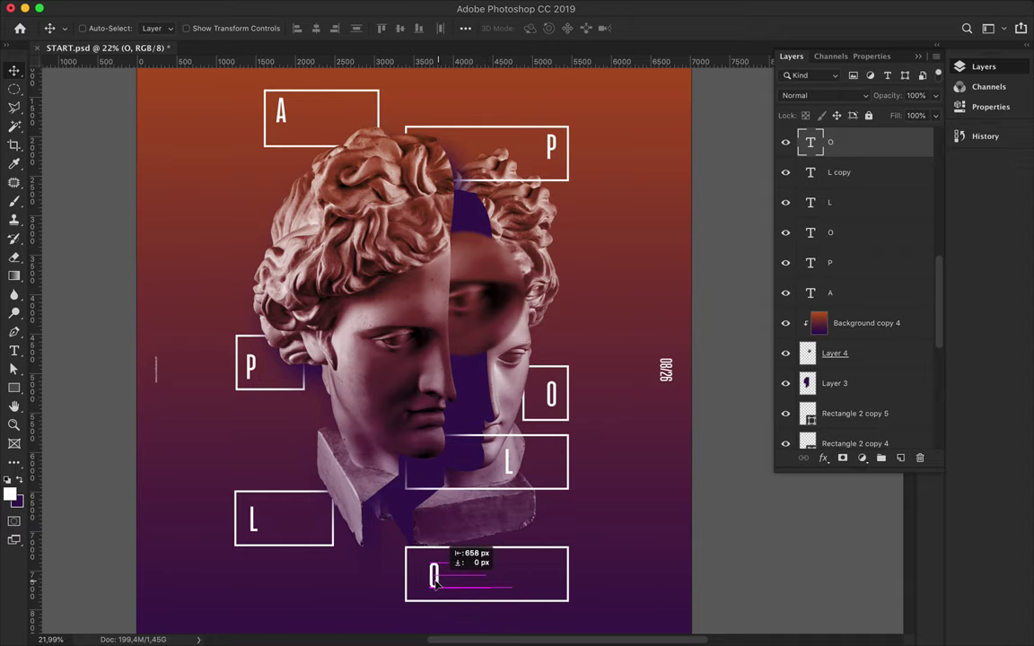
{"action": "scroll", "coordinate": [520, 466], "scroll_direction": "down", "scroll_amount": 3}
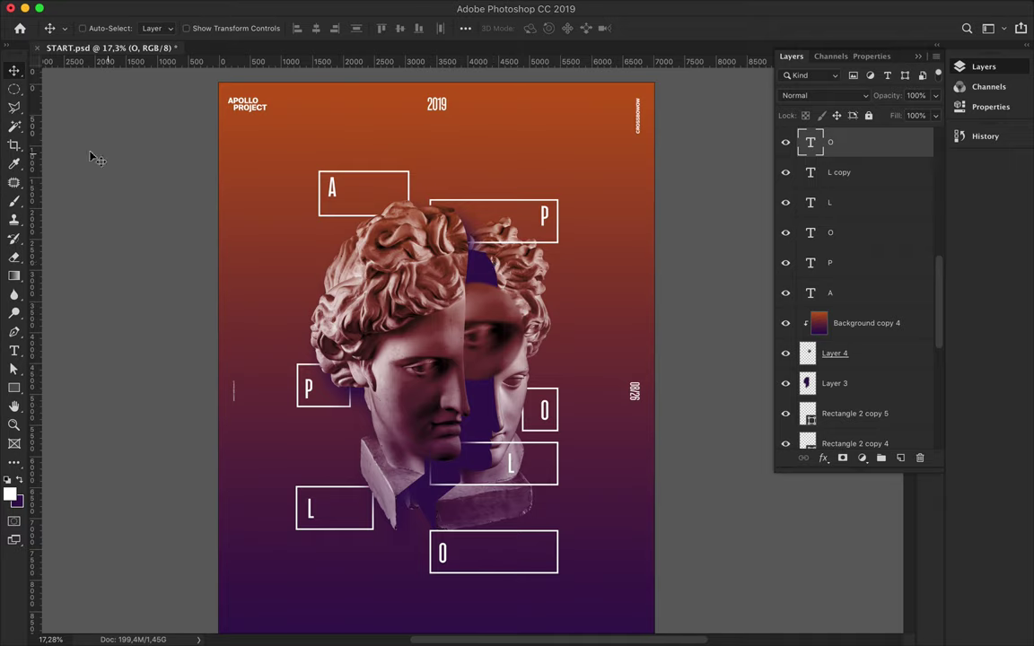
Type a huge numeral 3 and position it at the left of the bust
{"action": "key", "text": "t"}
{"action": "left_click", "coordinate": [279, 190]}
{"action": "type", "text": "3"}
{"action": "key", "text": "ctrl+t"}
{"action": "mouse_move", "coordinate": [314, 218]}
{"action": "left_mouse_down"}
{"action": "mouse_move", "coordinate": [385, 274]}
{"action": "mouse_move", "coordinate": [486, 274]}
{"action": "left_mouse_up"}
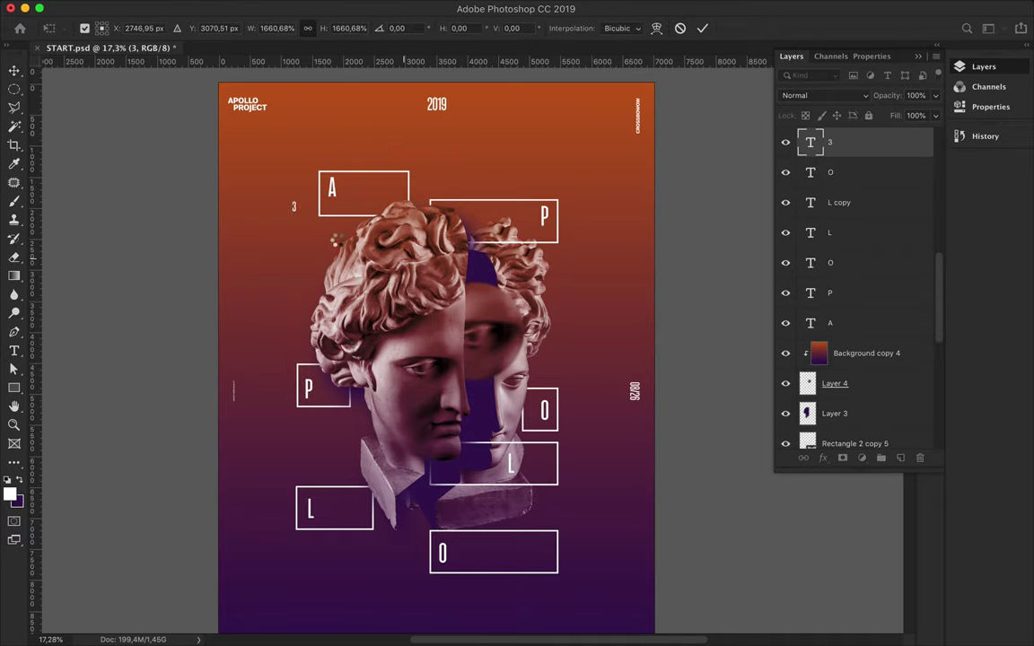
{"action": "key", "text": "Return"}
{"action": "key", "text": "v"}
{"action": "mouse_move", "coordinate": [358, 219]}
{"action": "left_mouse_down"}
{"action": "mouse_move", "coordinate": [318, 248]}
{"action": "mouse_move", "coordinate": [512, 260]}
{"action": "left_mouse_up"}
Duplicate the 3, retype it as 6, and place it low in the layer stack on the right
{"action": "key", "text": "t"}
{"action": "double_click", "coordinate": [528, 283]}
{"action": "type", "text": "6"}
{"action": "key", "text": "ctrl+Return"}
{"action": "key", "text": "v"}
{"action": "mouse_move", "coordinate": [839, 144]}
{"action": "left_mouse_down"}
{"action": "mouse_move", "coordinate": [860, 455]}
{"action": "mouse_move", "coordinate": [852, 411]}
{"action": "left_mouse_up"}
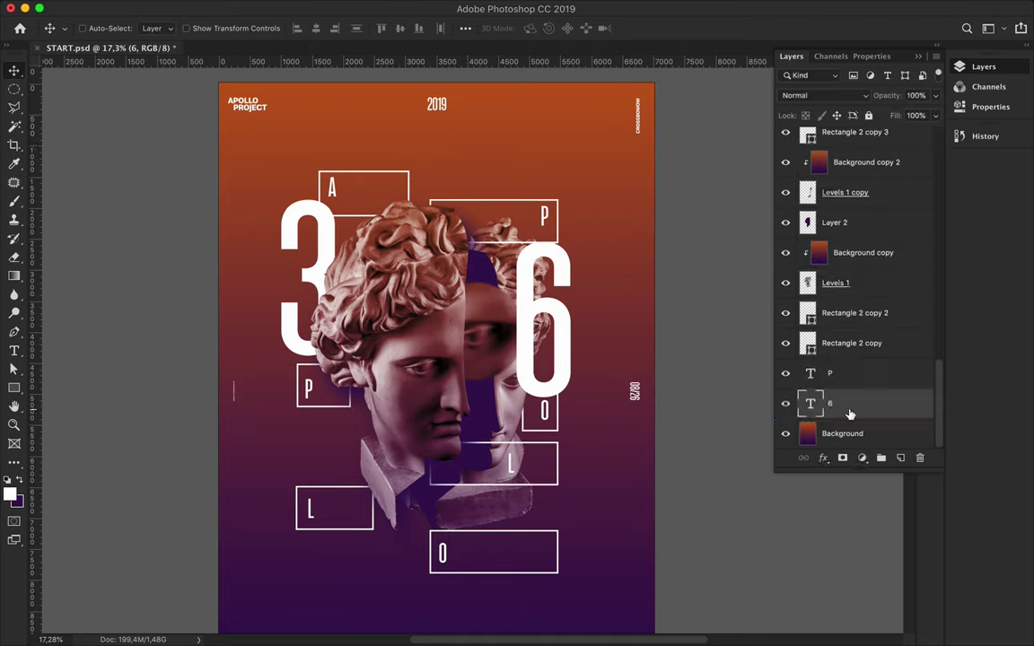
{"action": "left_click_drag", "start_coordinate": [558, 339], "coordinate": [559, 334]}
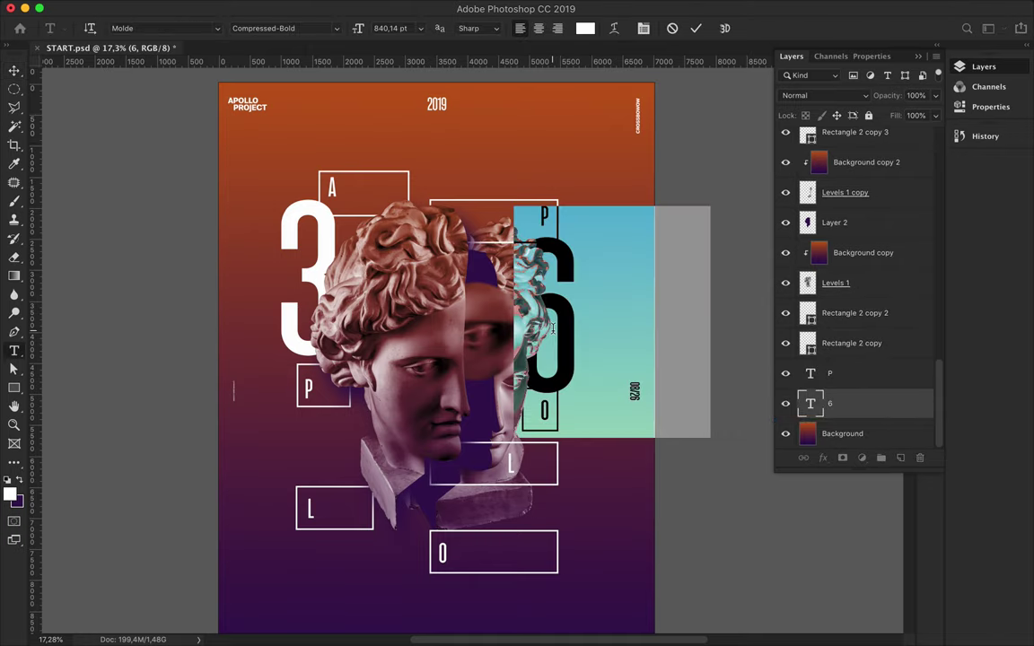
{"action": "left_click_drag", "start_coordinate": [559, 334], "coordinate": [410, 571]}
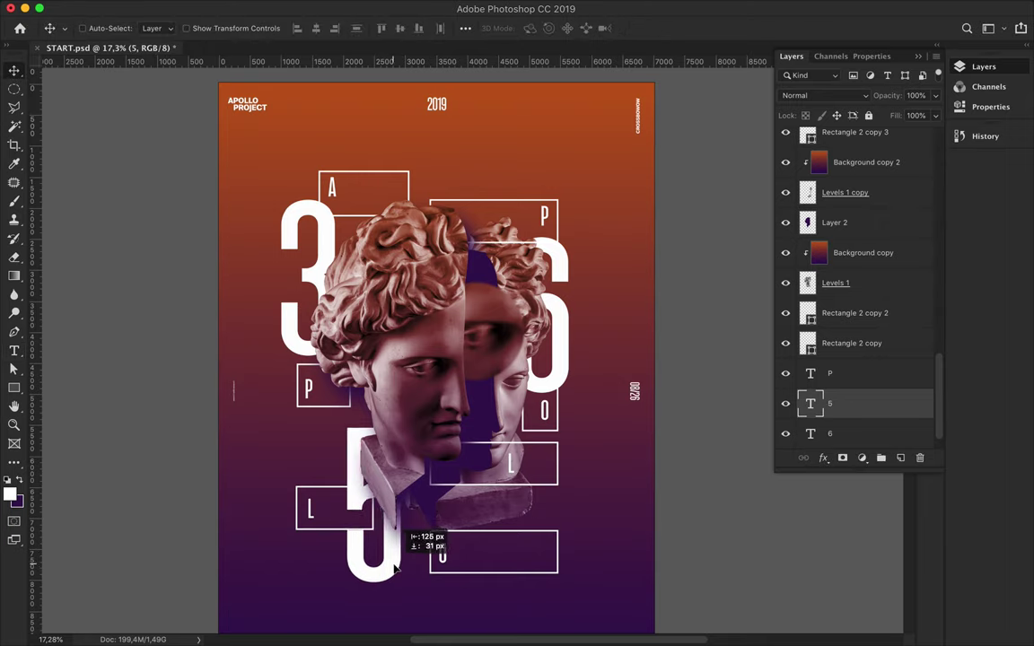
{"action": "left_click_drag", "start_coordinate": [409, 571], "coordinate": [411, 618]}
Select the left head layer and start transforming it
{"action": "scroll", "coordinate": [417, 352], "scroll_direction": "down", "scroll_amount": 2}
{"action": "scroll", "coordinate": [878, 344], "scroll_direction": "down", "scroll_amount": 1}
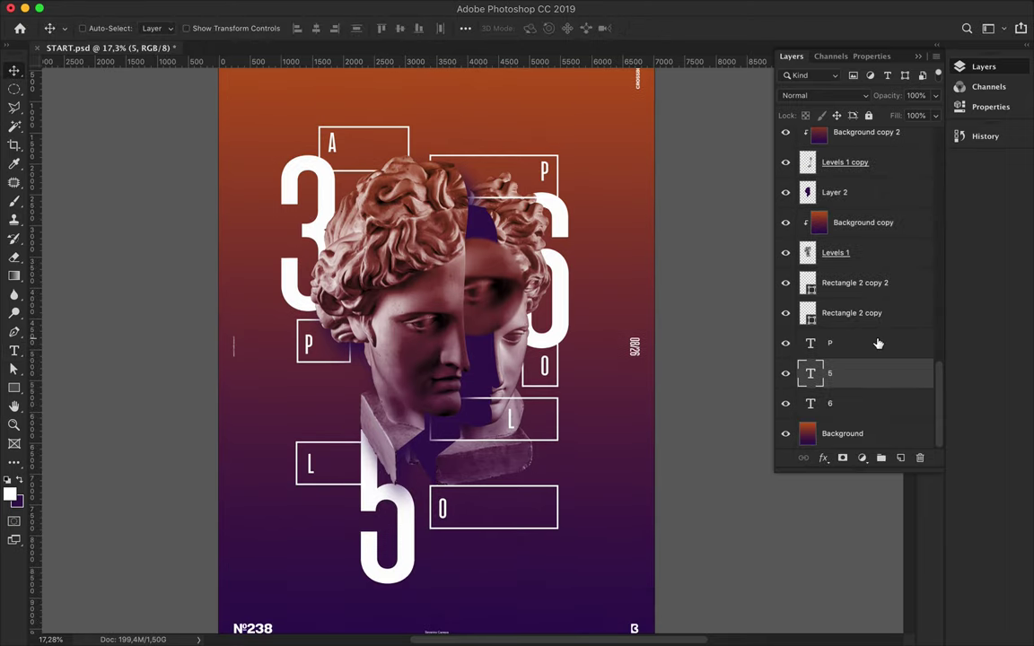
{"action": "left_click", "coordinate": [834, 192]}
{"action": "key", "text": "ctrl+t"}
Duplicate the head layer and place the numeral 3 layer just beneath the copy
{"action": "key", "text": "Return"}
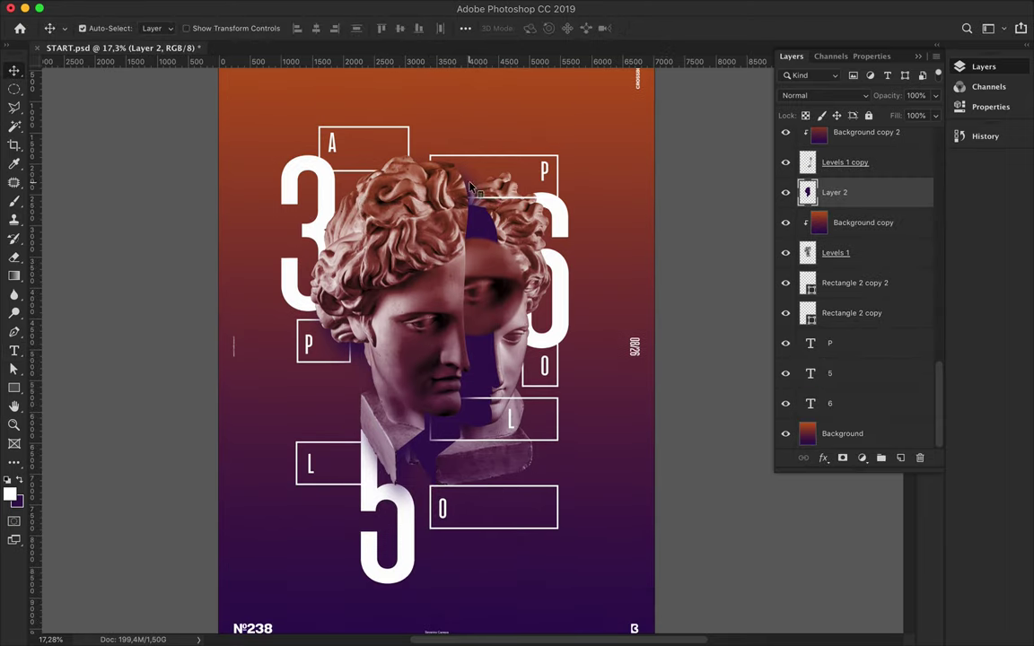
{"action": "key", "text": "ctrl+j"}
{"action": "key", "text": "ctrl+t"}
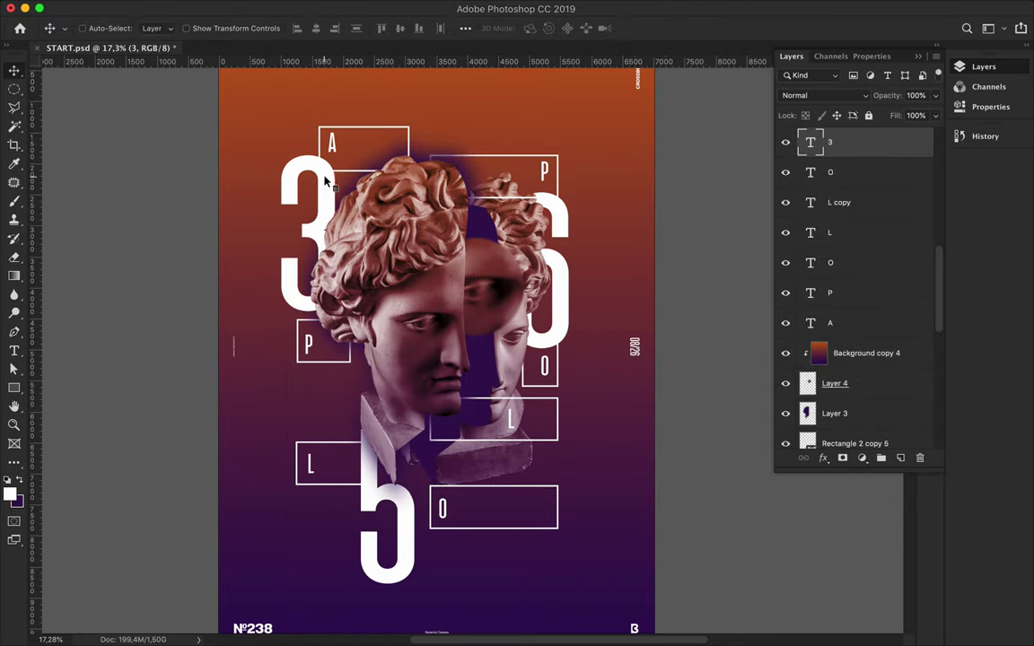
{"action": "left_click_drag", "start_coordinate": [862, 142], "coordinate": [842, 435]}
On a new clipped layer, paint the right head's silhouette dark purple
{"action": "left_click", "coordinate": [556, 311]}
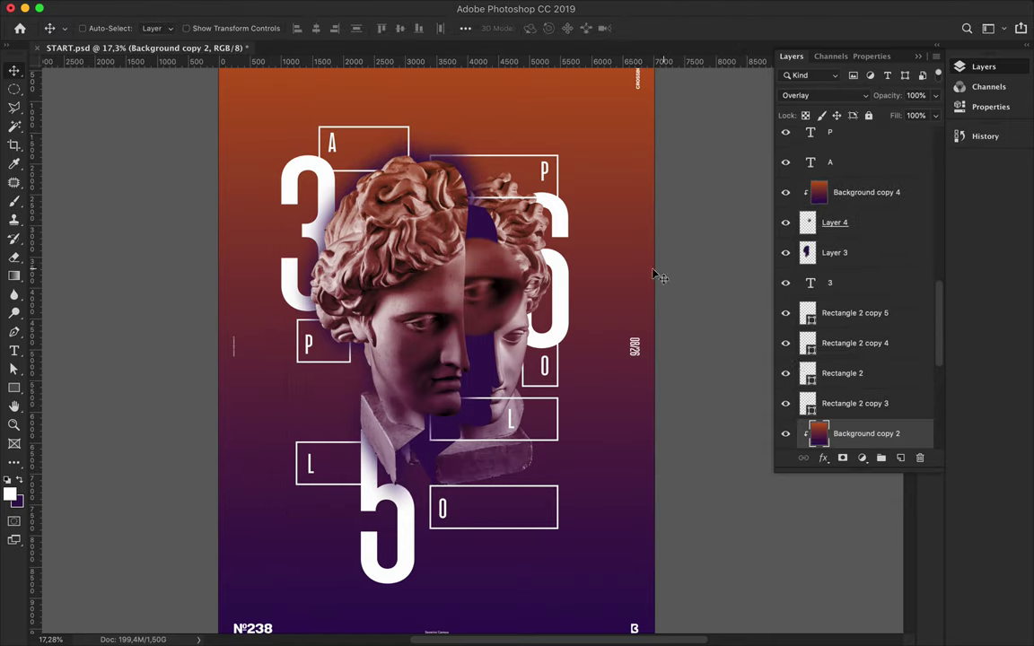
{"action": "left_click", "coordinate": [852, 339]}
{"action": "key", "text": "ctrl+shift+alt+n"}
{"action": "left_click", "coordinate": [810, 375], "text": "ctrl"}
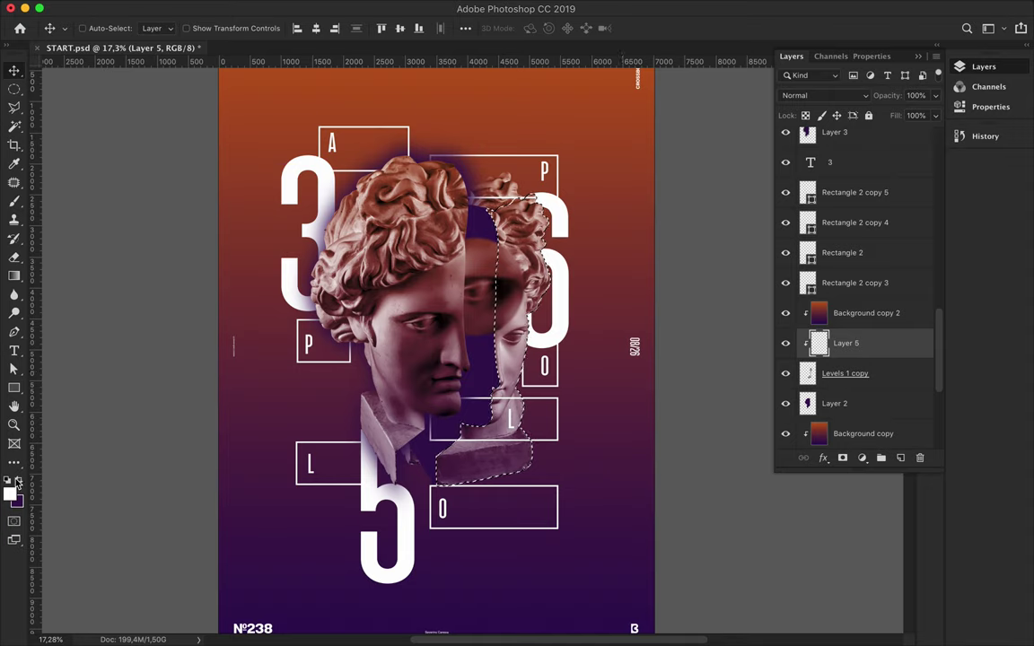
{"action": "key", "text": "b"}
{"action": "left_click_drag", "start_coordinate": [489, 180], "coordinate": [431, 431]}
{"action": "key", "text": "ctrl+d"}
Move the dark layer above Background copy 2 and apply a 73.7-pixel Gaussian Blur
{"action": "key", "text": "m"}
{"action": "left_click", "coordinate": [351, 7]}
{"action": "left_click", "coordinate": [392, 29]}
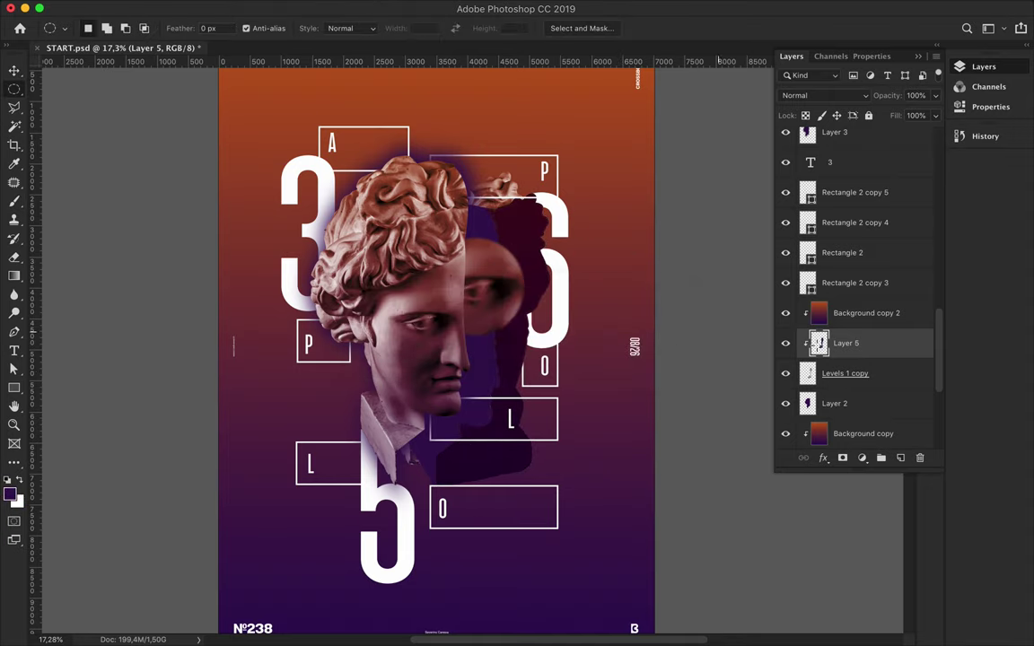
{"action": "left_click_drag", "start_coordinate": [866, 348], "coordinate": [835, 309]}
{"action": "left_click", "coordinate": [353, 7]}
{"action": "left_click", "coordinate": [574, 233]}
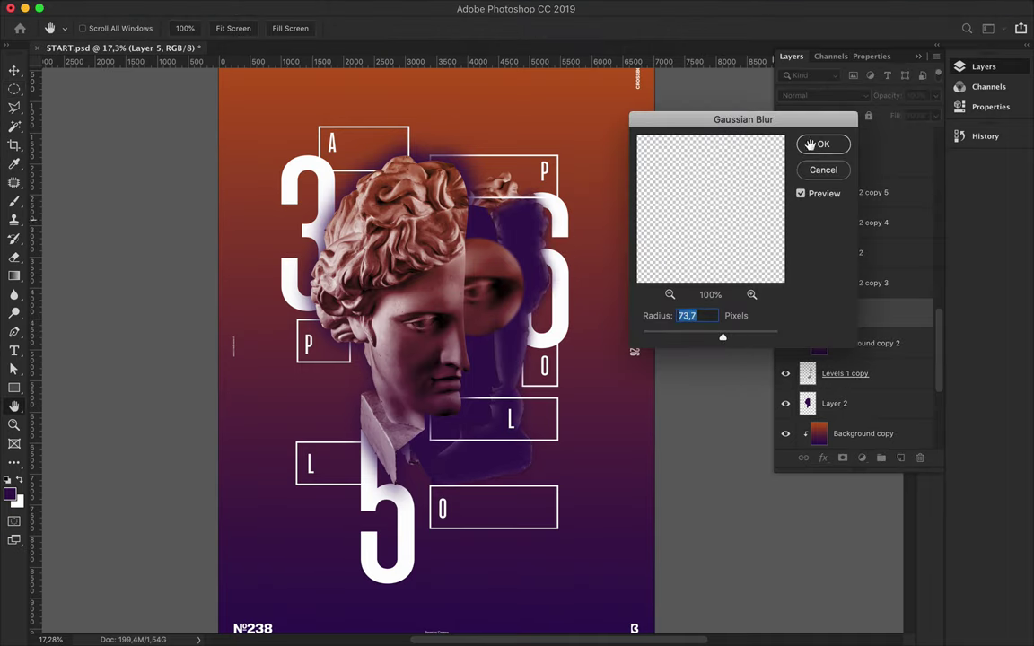
{"action": "key", "text": "Return"}
Place the blurred shadow below Levels 1 copy and shift it right of the head
{"action": "left_click_drag", "start_coordinate": [873, 320], "coordinate": [856, 385]}
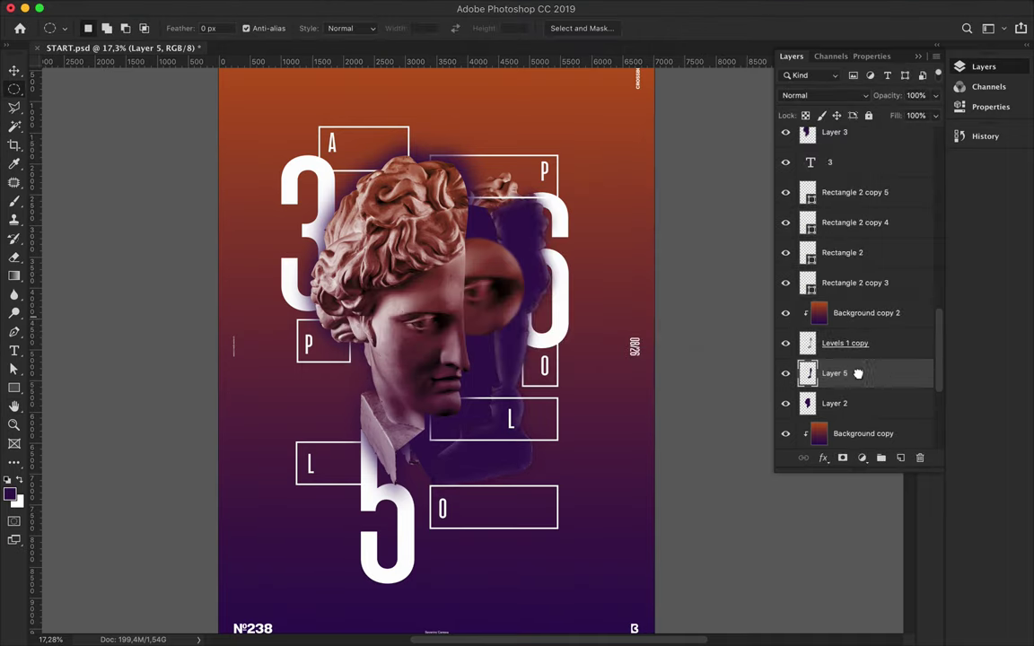
{"action": "key", "text": "v"}
{"action": "mouse_move", "coordinate": [514, 384]}
{"action": "left_mouse_down"}
{"action": "mouse_move", "coordinate": [532, 381]}
{"action": "mouse_move", "coordinate": [558, 339]}
{"action": "left_mouse_up"}
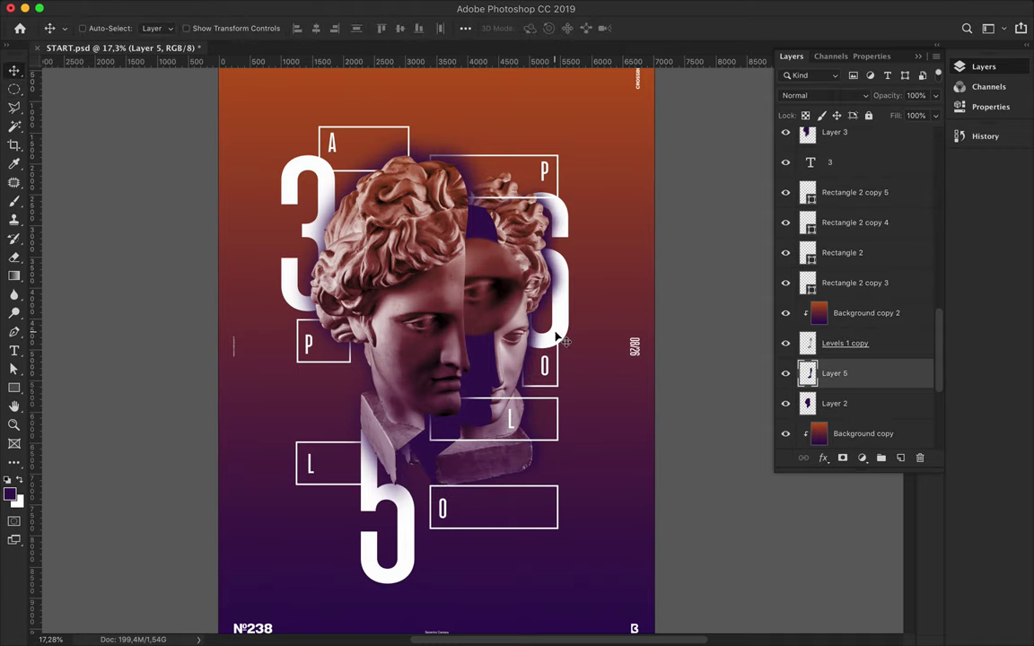
{"action": "scroll", "coordinate": [404, 321], "scroll_direction": "down", "scroll_amount": 3}
{"action": "scroll", "coordinate": [403, 321], "scroll_direction": "up", "scroll_amount": 2}
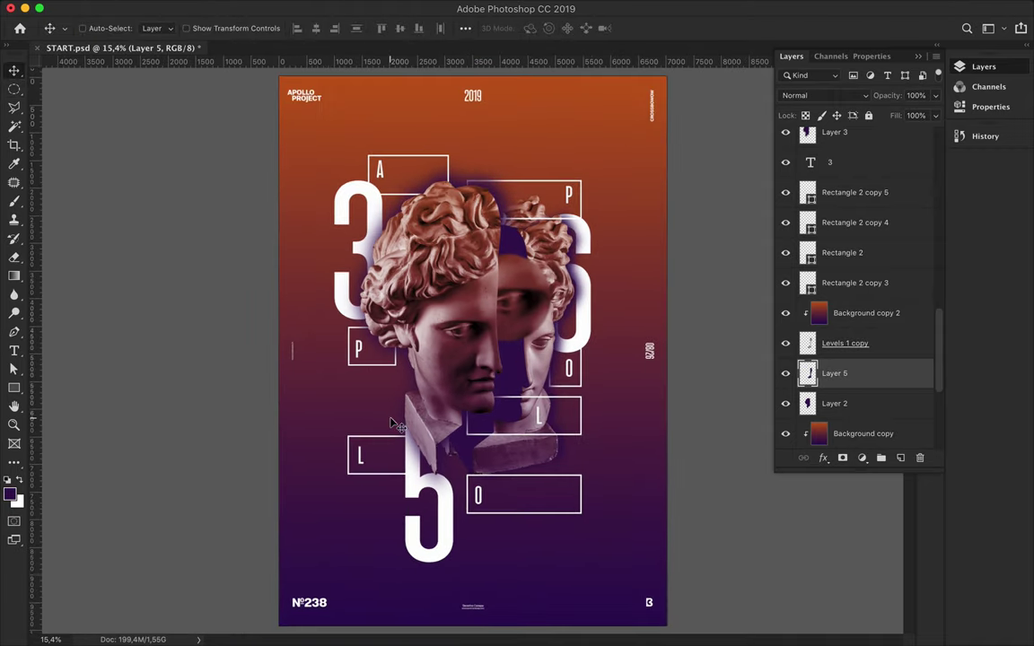
{"action": "scroll", "coordinate": [824, 350], "scroll_direction": "down", "scroll_amount": 5}
{"action": "left_click", "coordinate": [841, 434]}
Draw a tall white rectangle with no outline over the poster's centre
{"action": "key", "text": "p"}
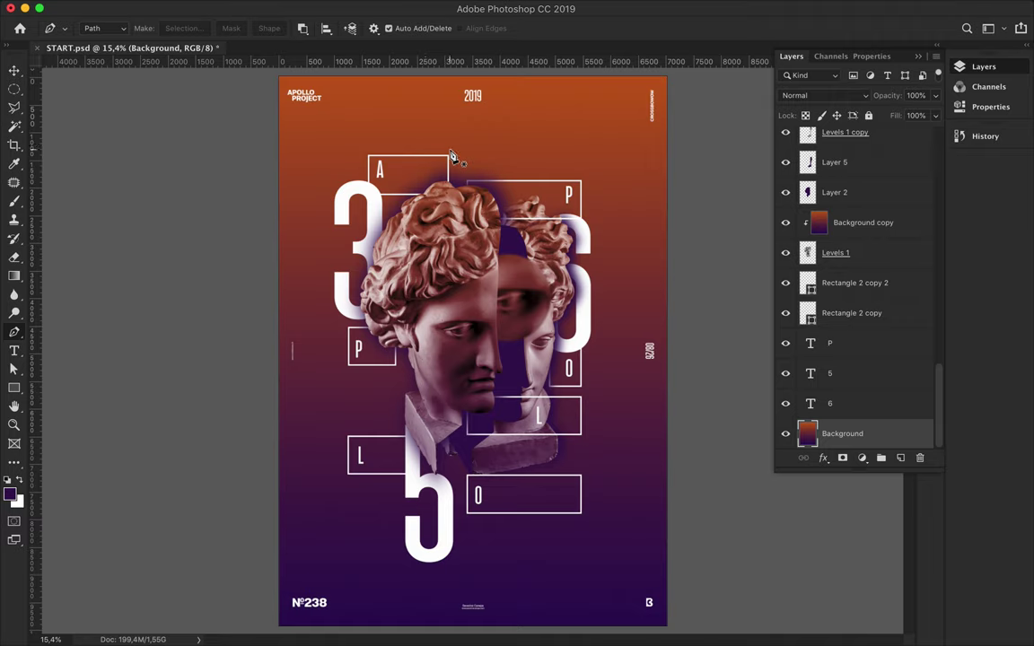
{"action": "key", "text": "u"}
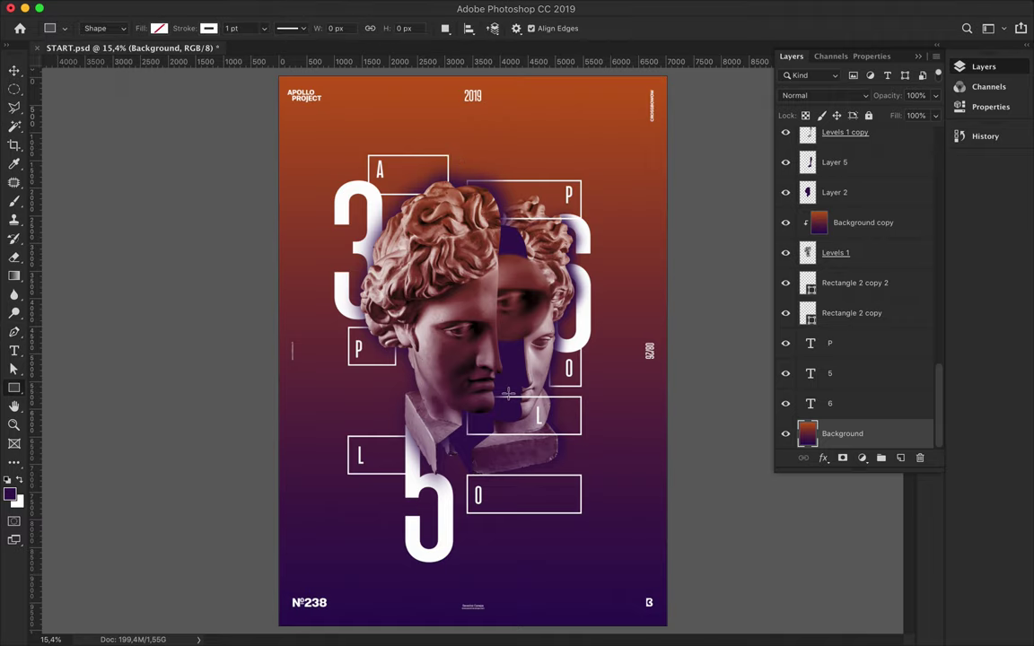
{"action": "left_click", "coordinate": [208, 28]}
{"action": "left_click", "coordinate": [143, 45]}
{"action": "left_click", "coordinate": [159, 28]}
{"action": "left_click", "coordinate": [87, 91]}
{"action": "left_click_drag", "start_coordinate": [360, 137], "coordinate": [499, 476]}
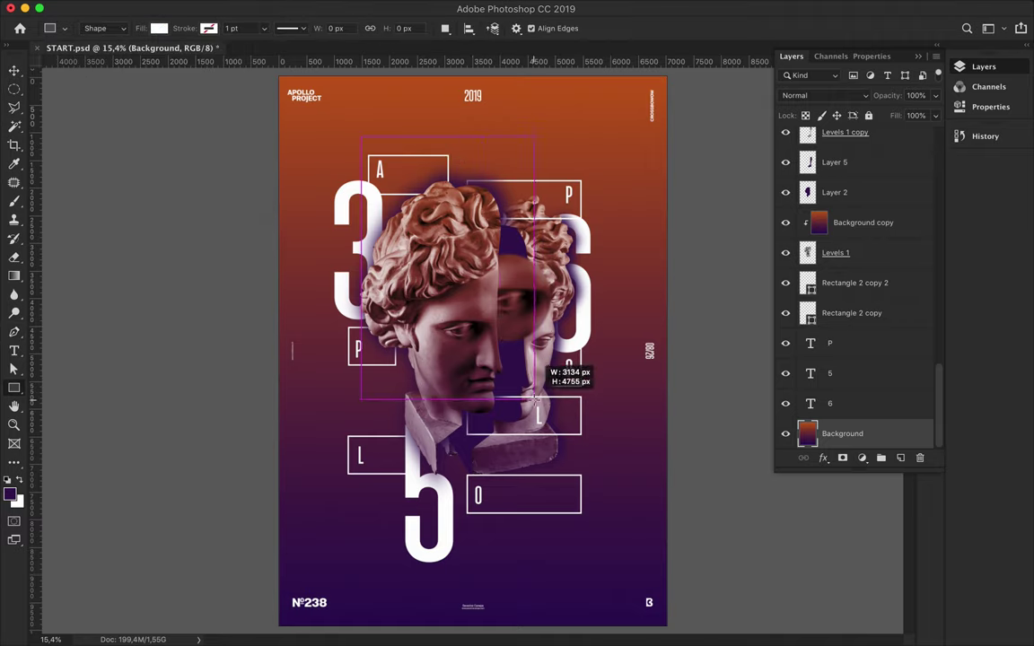
Skew the rectangle into a slanted parallelogram and nudge it down and right
{"action": "key", "text": "a"}
{"action": "right_click", "coordinate": [390, 135]}
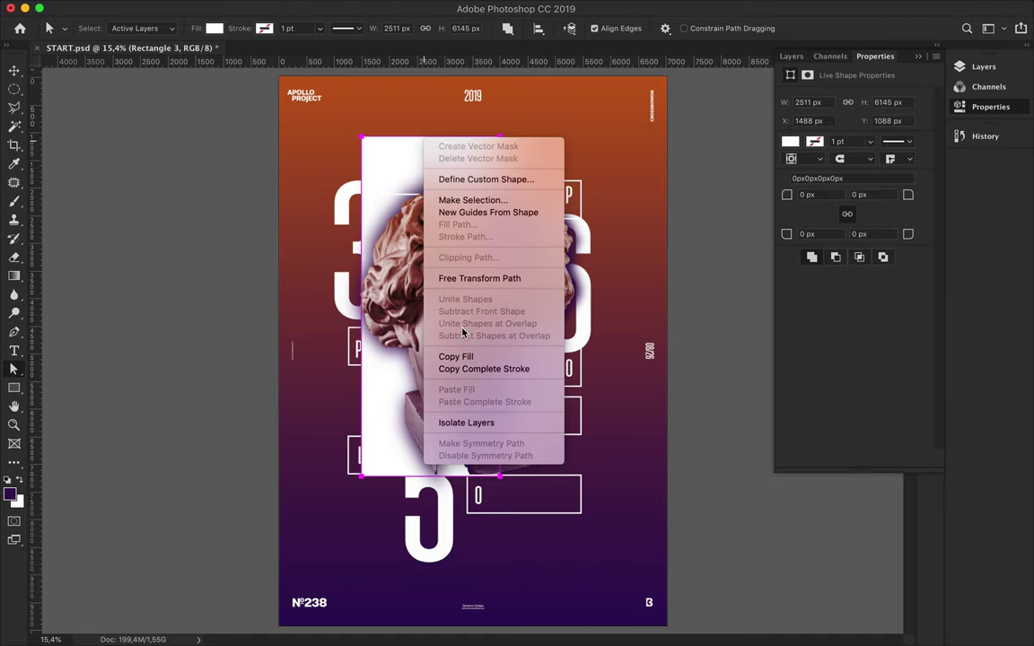
{"action": "key", "text": "Escape"}
{"action": "key", "text": "v"}
{"action": "key", "text": "ctrl+t"}
{"action": "right_click", "coordinate": [395, 177]}
{"action": "left_click", "coordinate": [421, 224]}
{"action": "left_click_drag", "start_coordinate": [449, 141], "coordinate": [668, 135]}
{"action": "key", "text": "Return"}
{"action": "left_click_drag", "start_coordinate": [530, 165], "coordinate": [571, 184]}
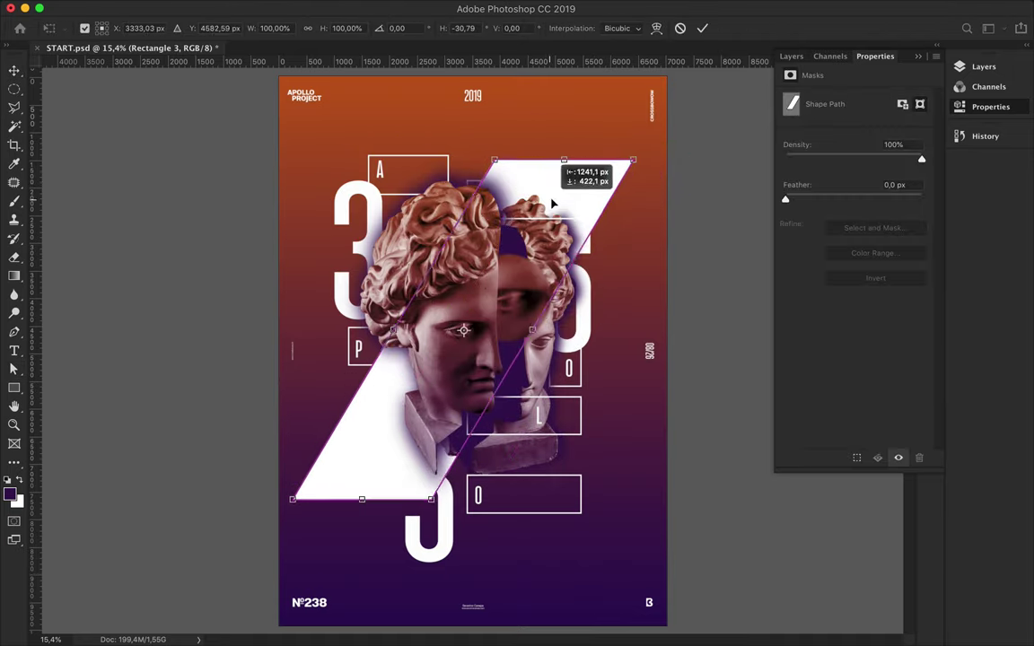
Copy the Background inside the parallelogram to a new layer, hide the shape, and rotate the stripe 180°
{"action": "left_click", "coordinate": [790, 56]}
{"action": "scroll", "coordinate": [852, 377], "scroll_direction": "down", "scroll_amount": 1}
{"action": "left_click", "coordinate": [807, 403], "text": "ctrl"}
{"action": "left_click", "coordinate": [821, 431]}
{"action": "key", "text": "ctrl+j"}
{"action": "left_click", "coordinate": [785, 403]}
{"action": "key", "text": "ctrl+t"}
{"action": "left_click_drag", "start_coordinate": [292, 507], "coordinate": [630, 151]}
{"action": "key", "text": "Return"}
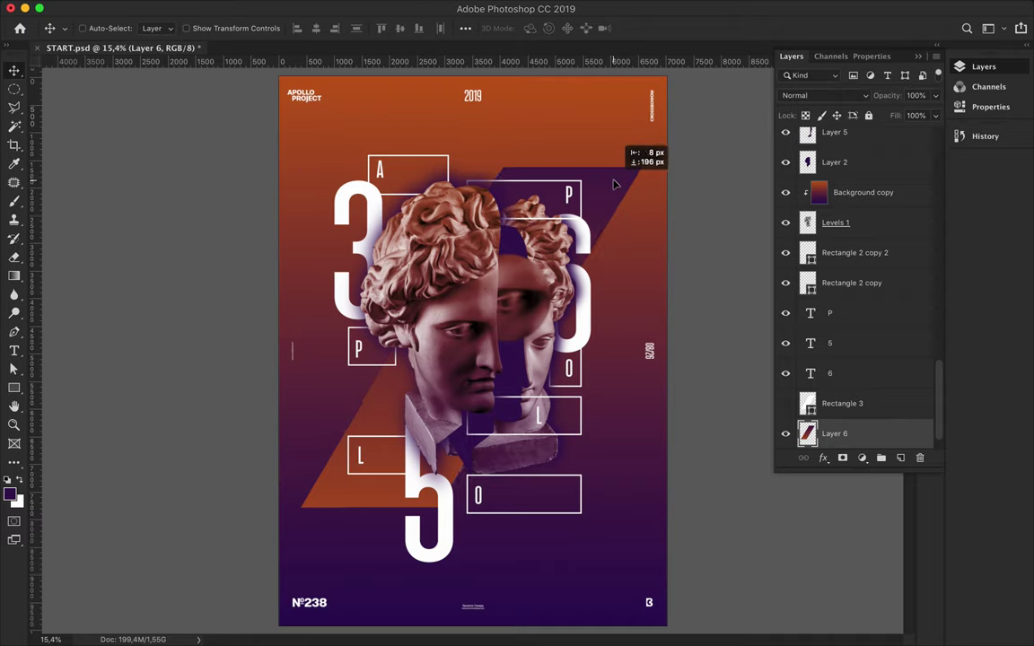
Scale the stripe to about 166% across the whole poster and duplicate it as Layer 6 copy
{"action": "key", "text": "ctrl+t"}
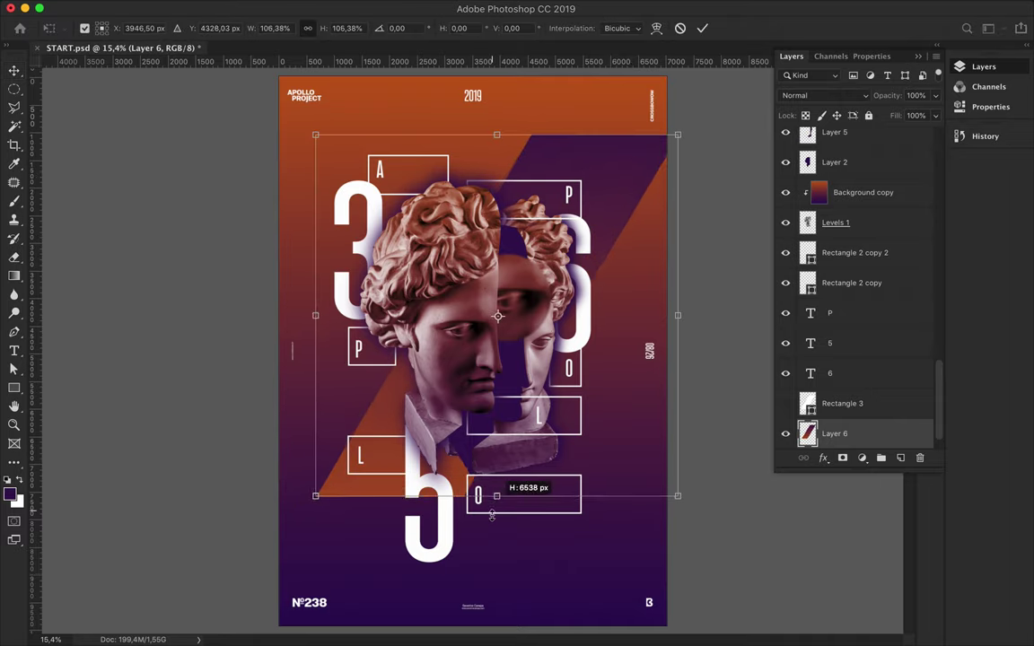
{"action": "left_click_drag", "start_coordinate": [313, 311], "coordinate": [206, 310]}
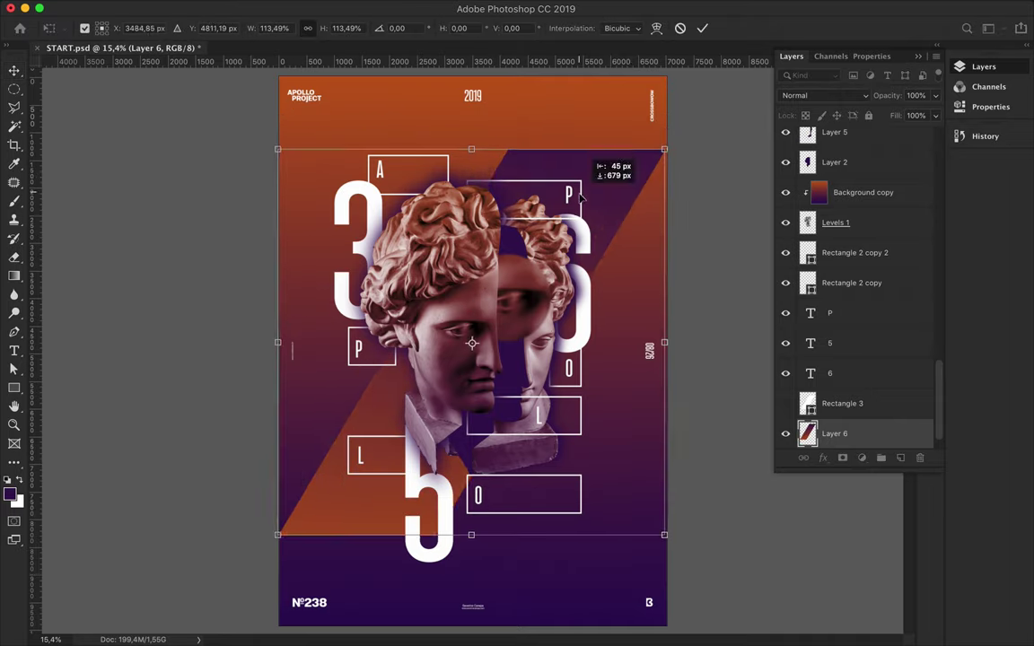
{"action": "mouse_move", "coordinate": [383, 317]}
{"action": "left_mouse_down"}
{"action": "mouse_move", "coordinate": [383, 359]}
{"action": "mouse_move", "coordinate": [555, 131]}
{"action": "left_mouse_up"}
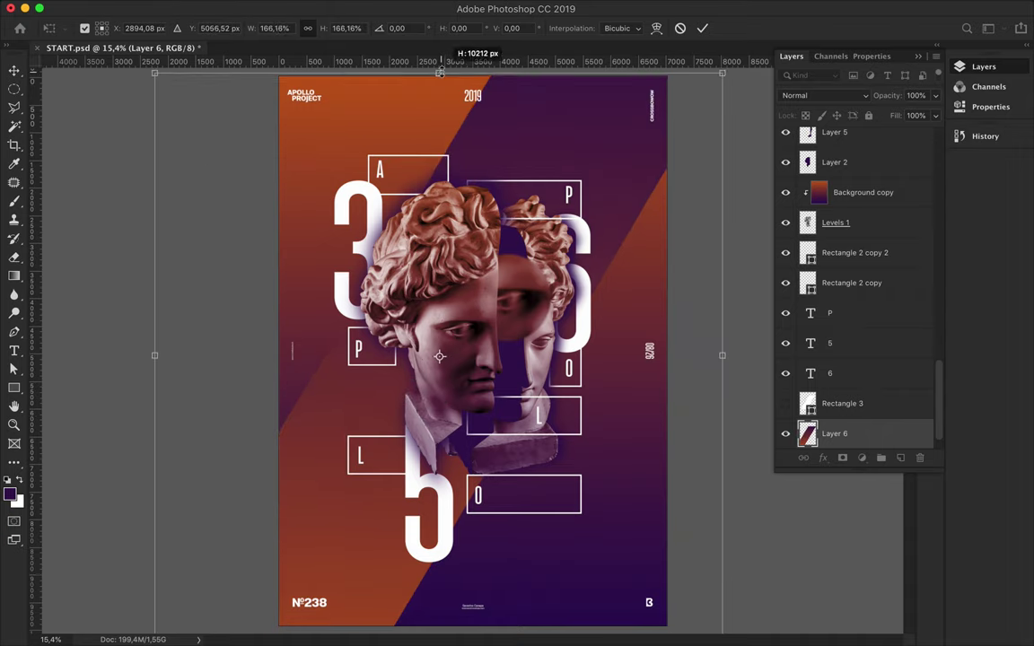
{"action": "key", "text": "Return"}
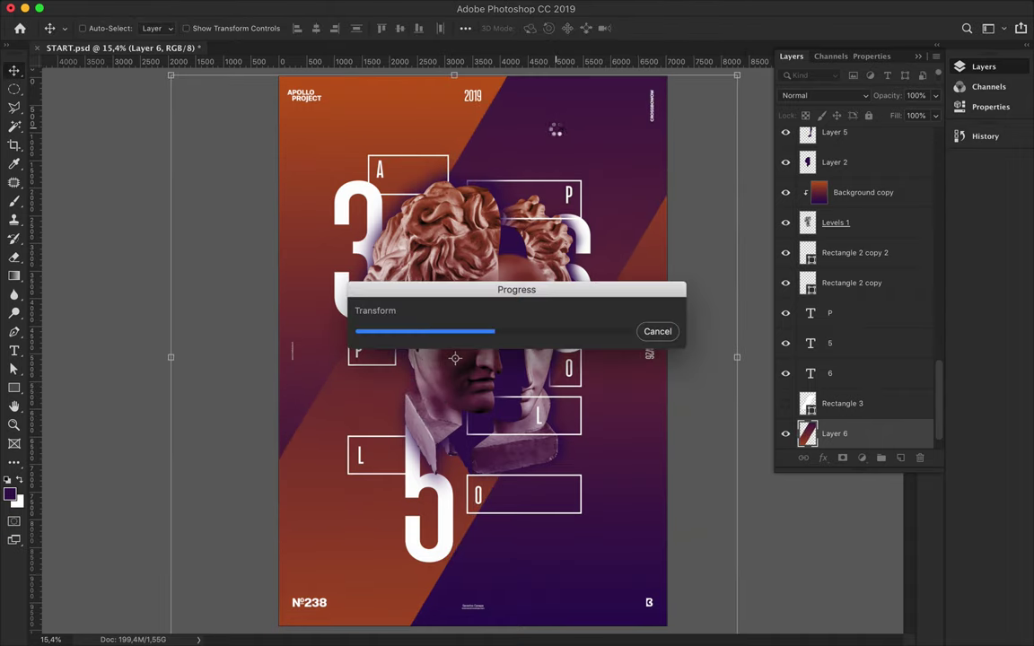
{"action": "key", "text": "super+j"}
{"action": "left_click", "coordinate": [353, 7]}
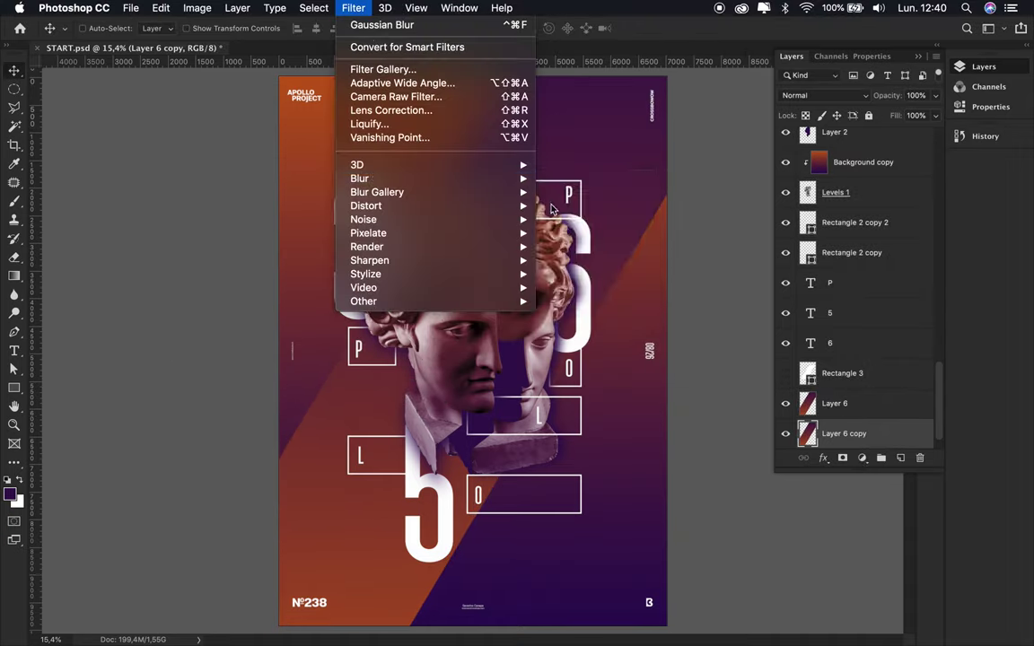
Apply a 126.6-pixel Gaussian Blur to the stripe copy and save the poster
{"action": "left_click", "coordinate": [574, 232]}
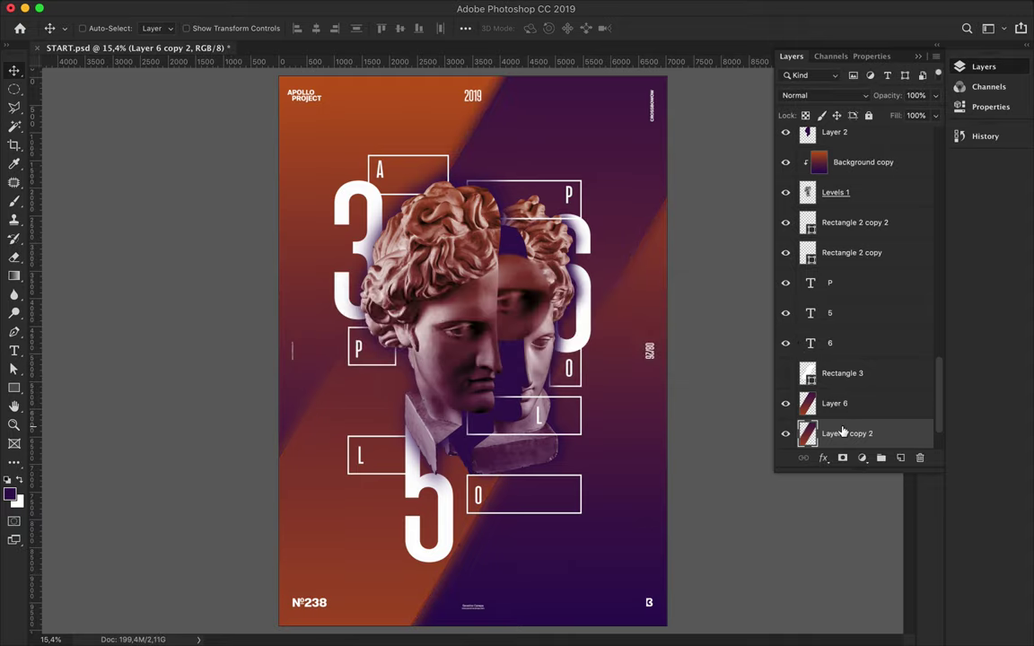
{"action": "key", "text": "ctrl+s"}
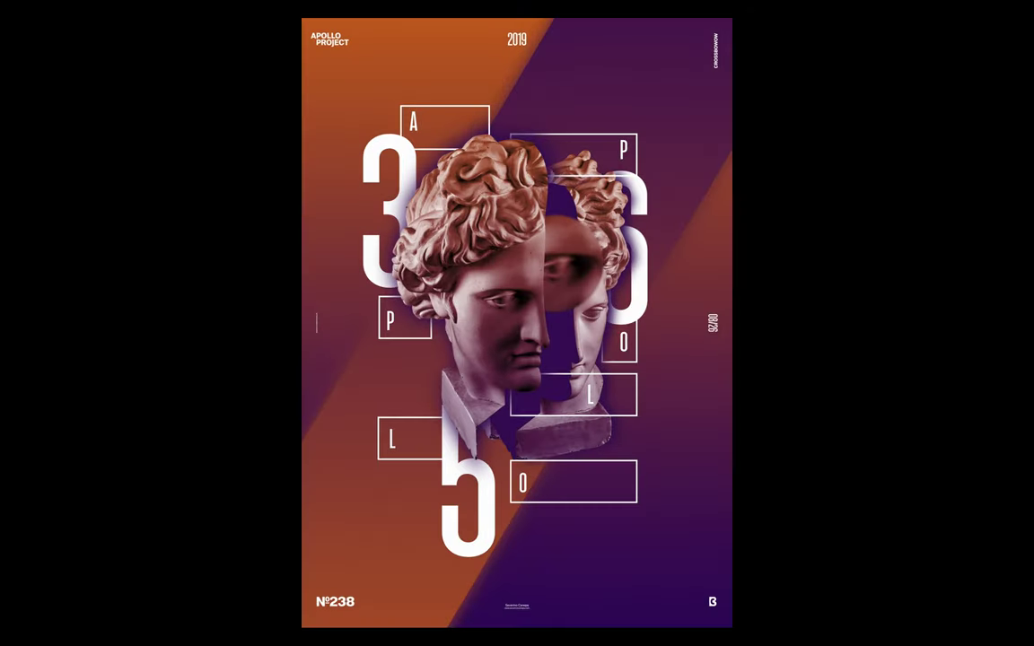